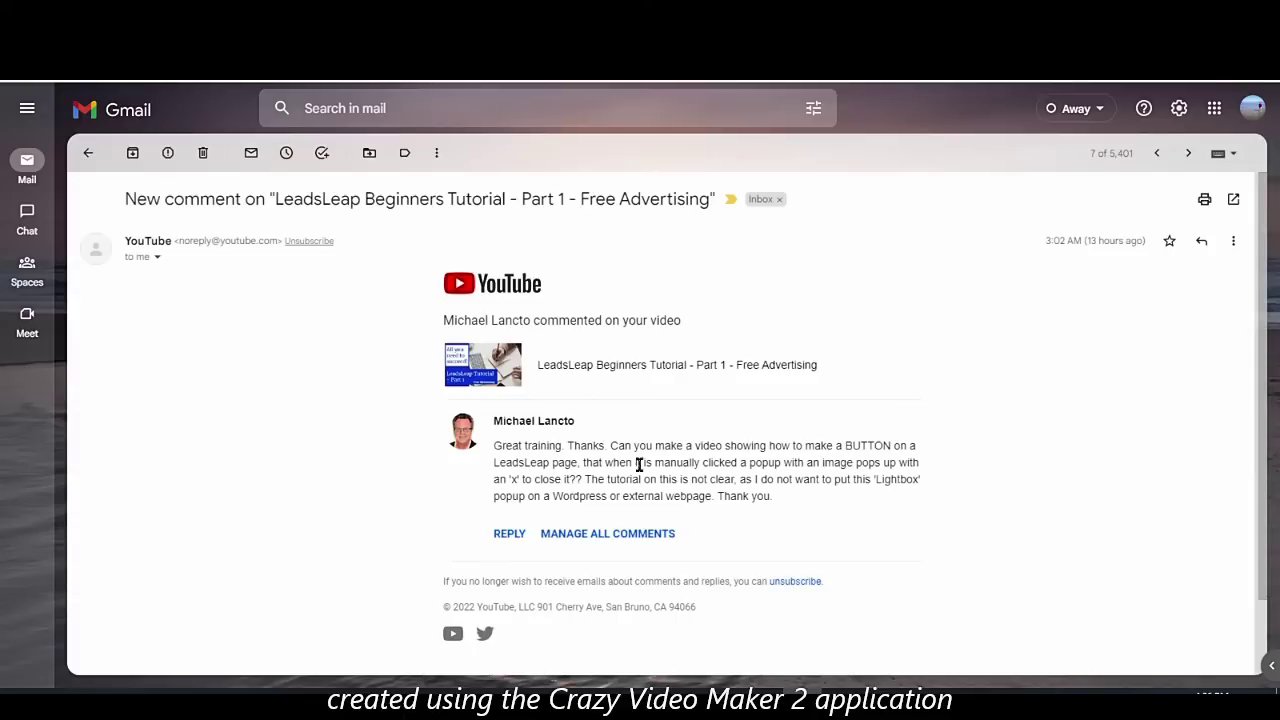
# - Highlight part of the viewer's request, clear it, and refresh the click and credit stats page
pyautogui.moveTo(611, 447); pyautogui.dragTo(742, 463)
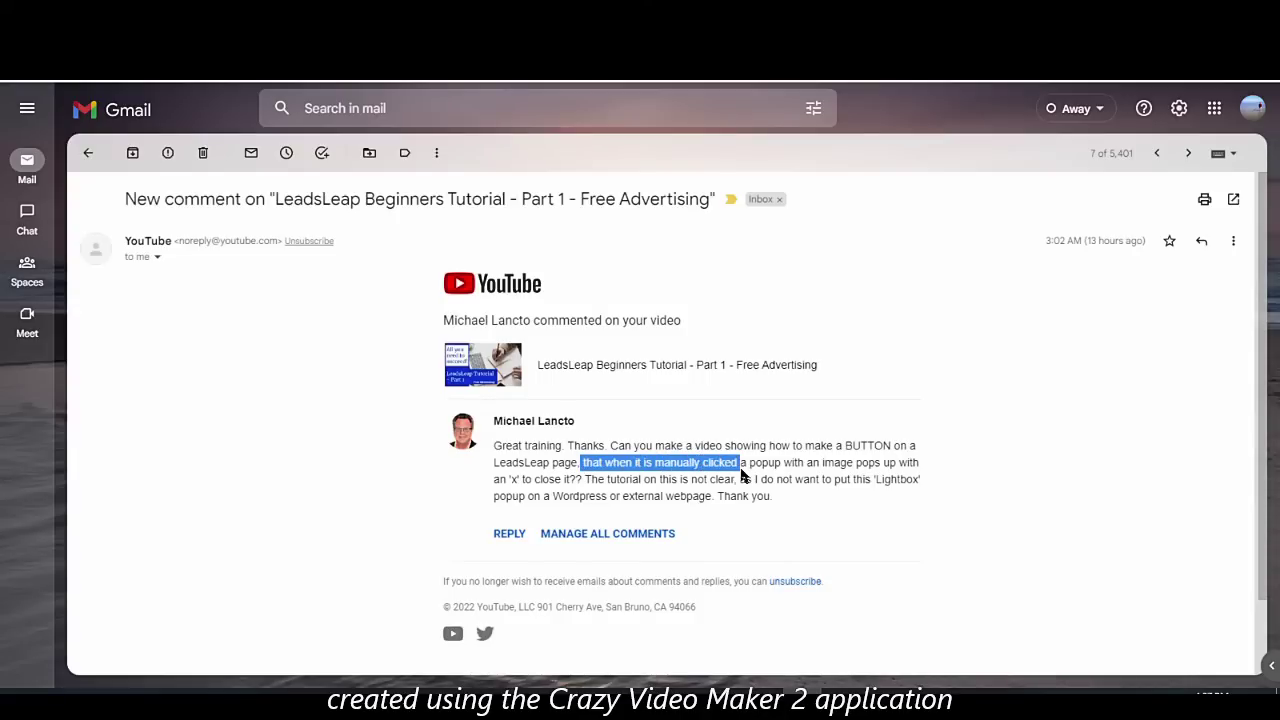
pyautogui.click(598, 490)
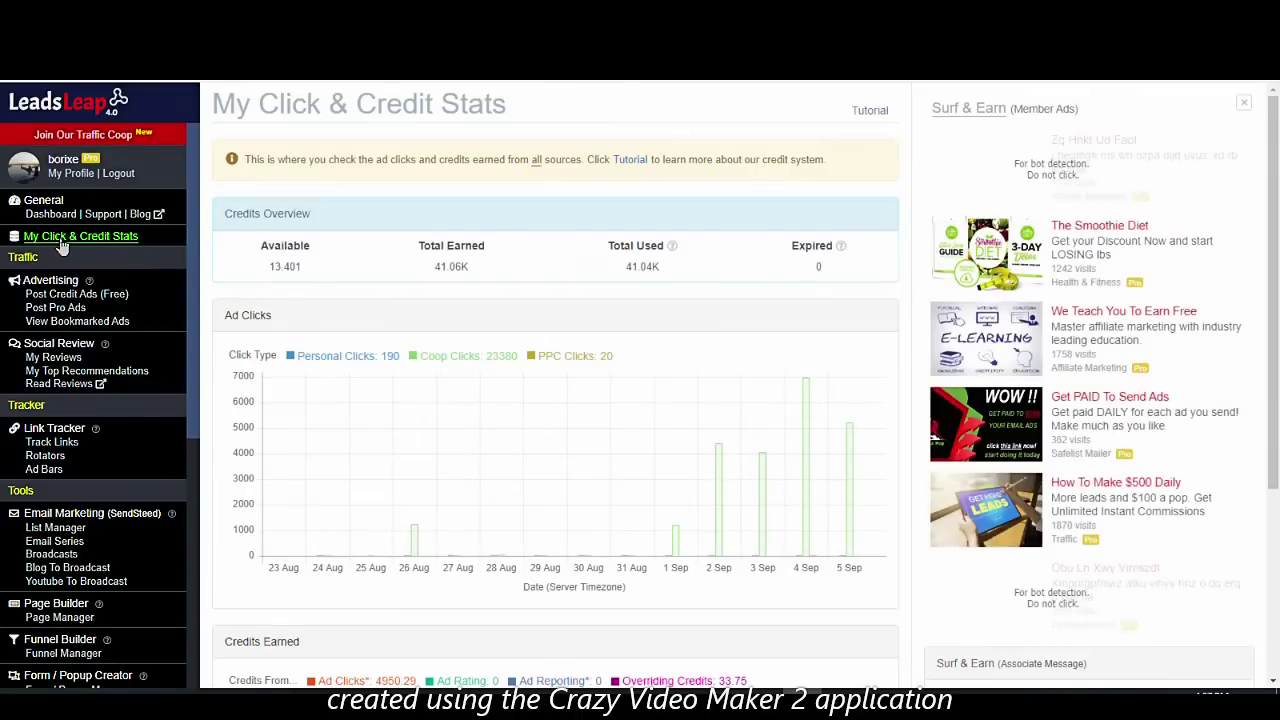
pyautogui.click(62, 238)
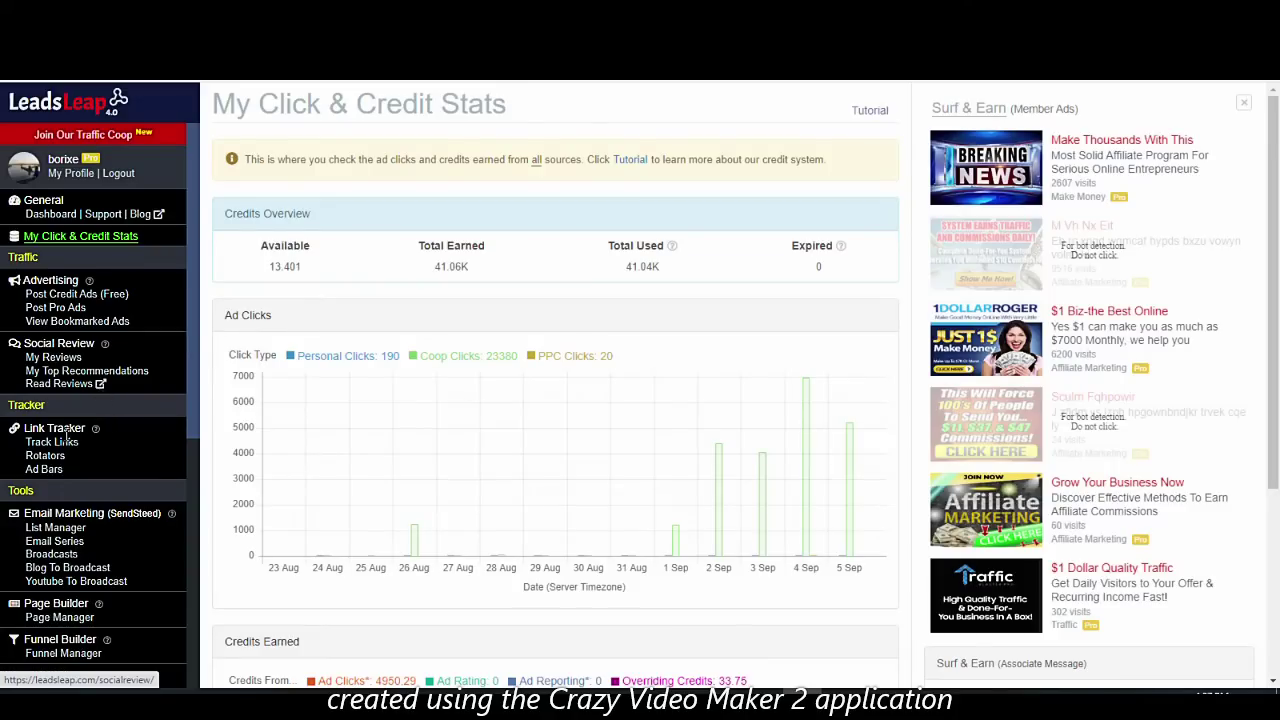
# - Create a page campaign named 'test' in Page Manager and add a blank page to it
pyautogui.click(62, 617)
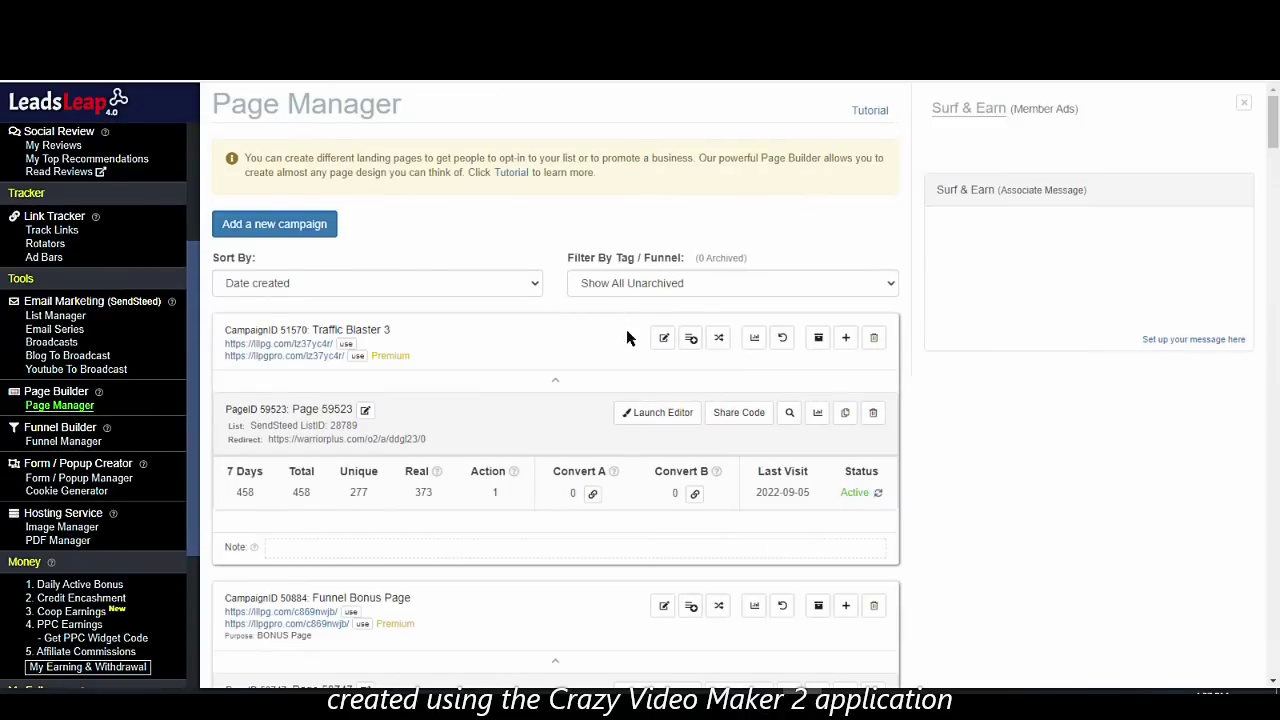
pyautogui.click(257, 224)
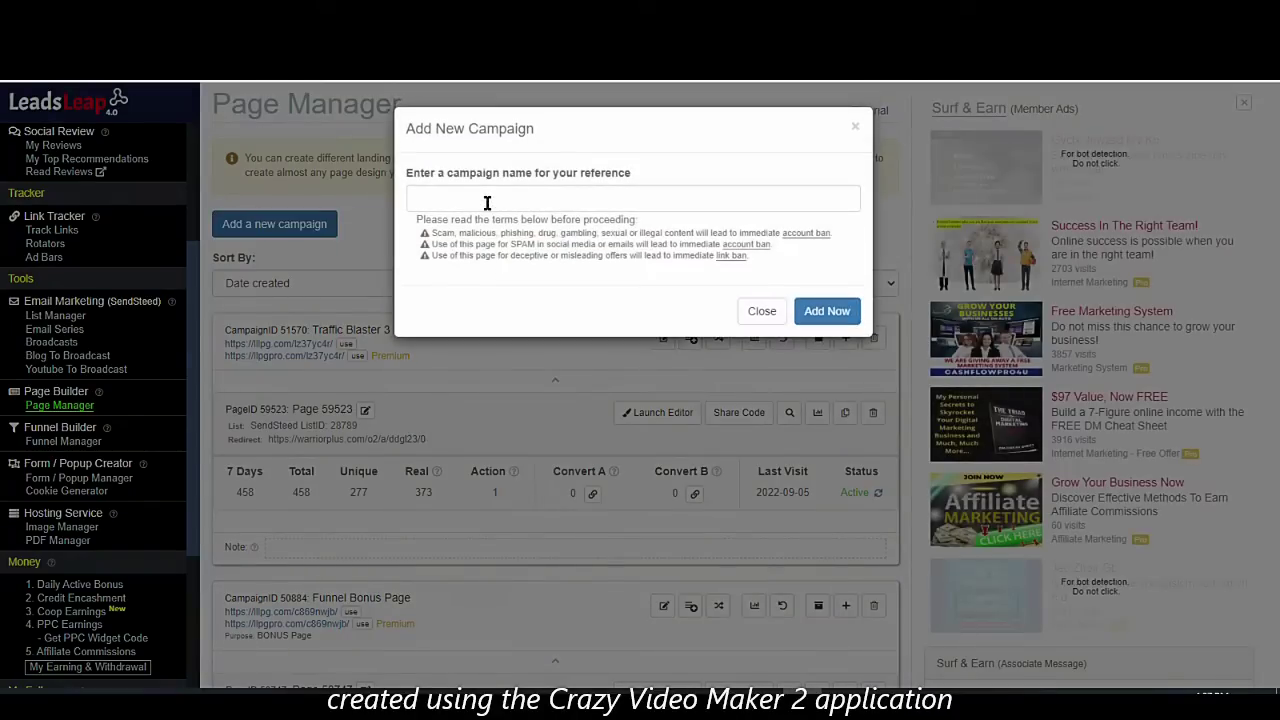
pyautogui.click(489, 201)
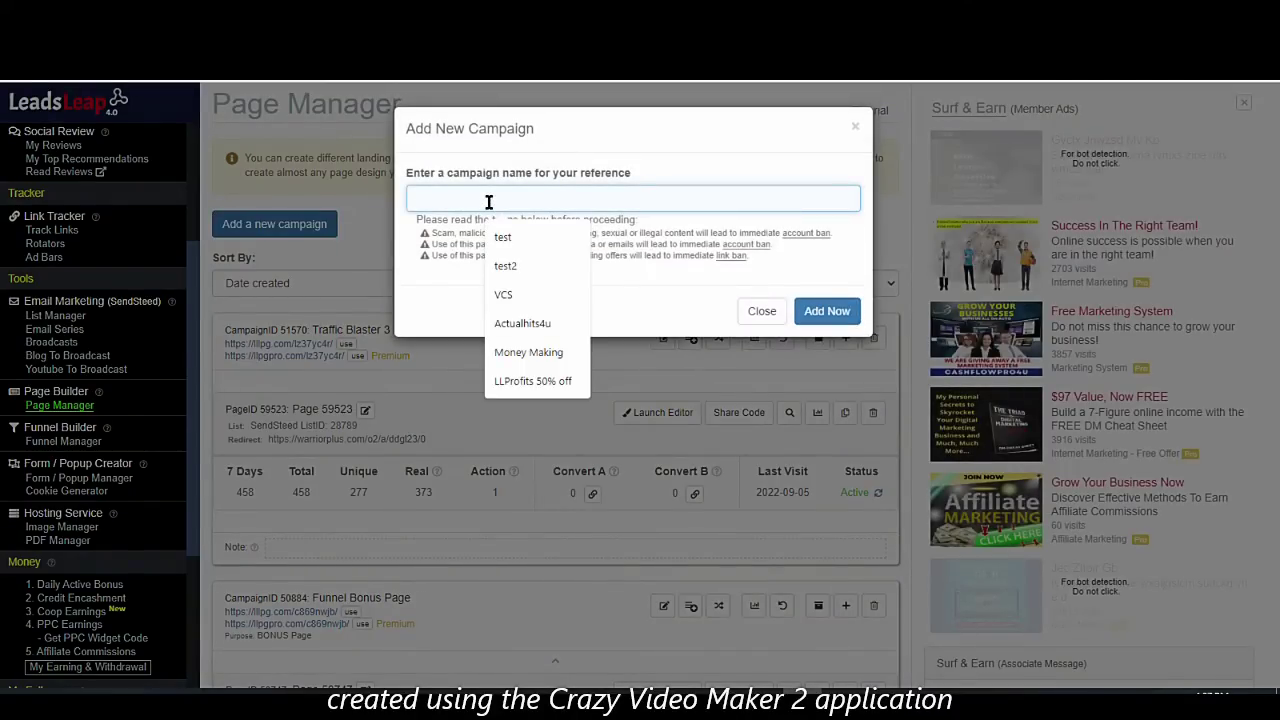
pyautogui.write('test')
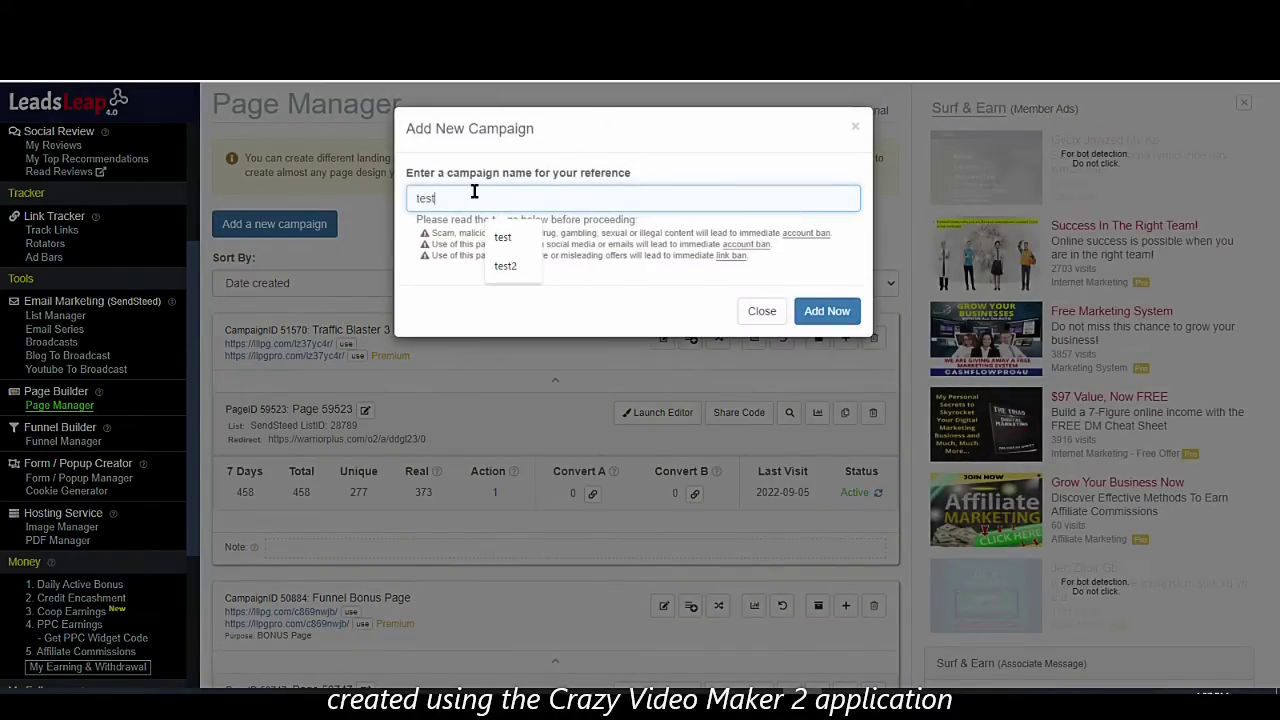
pyautogui.click(830, 315)
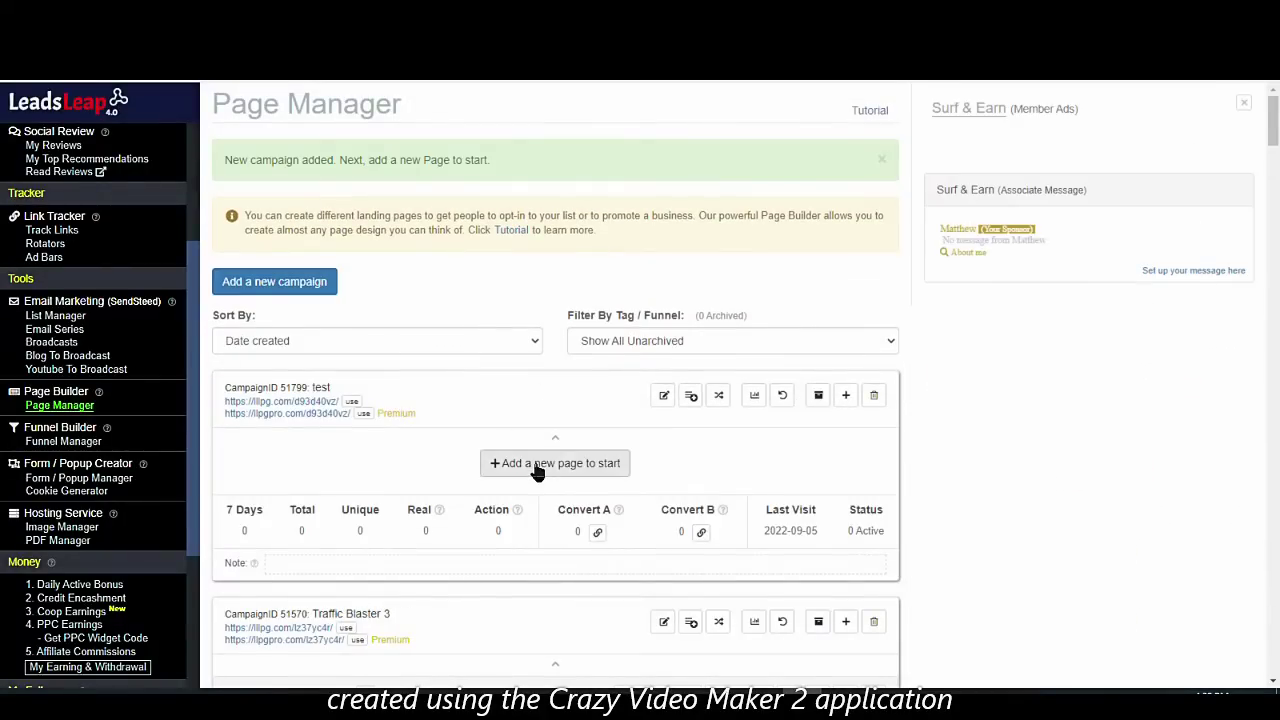
pyautogui.click(540, 468)
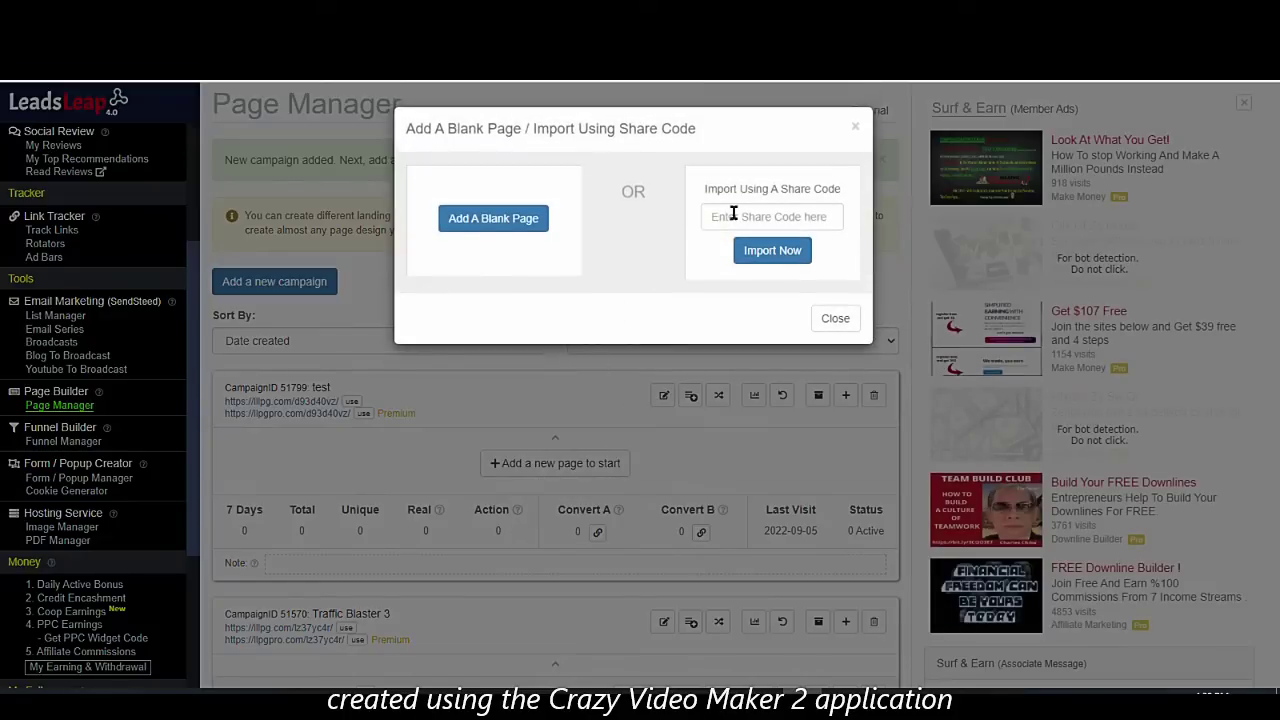
pyautogui.click(490, 220)
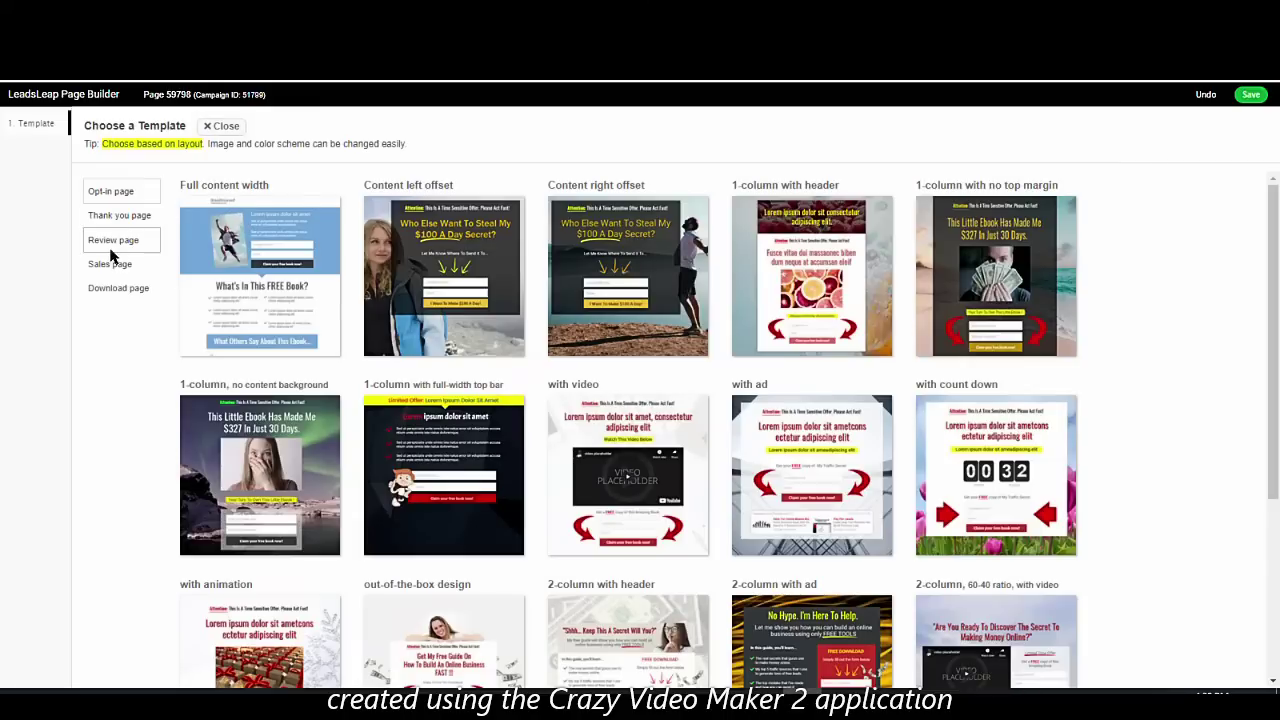
# - Filter to Review page templates and apply the 3-column, collapsible 'Top 3 Programs That Works!' template
pyautogui.click(110, 244)
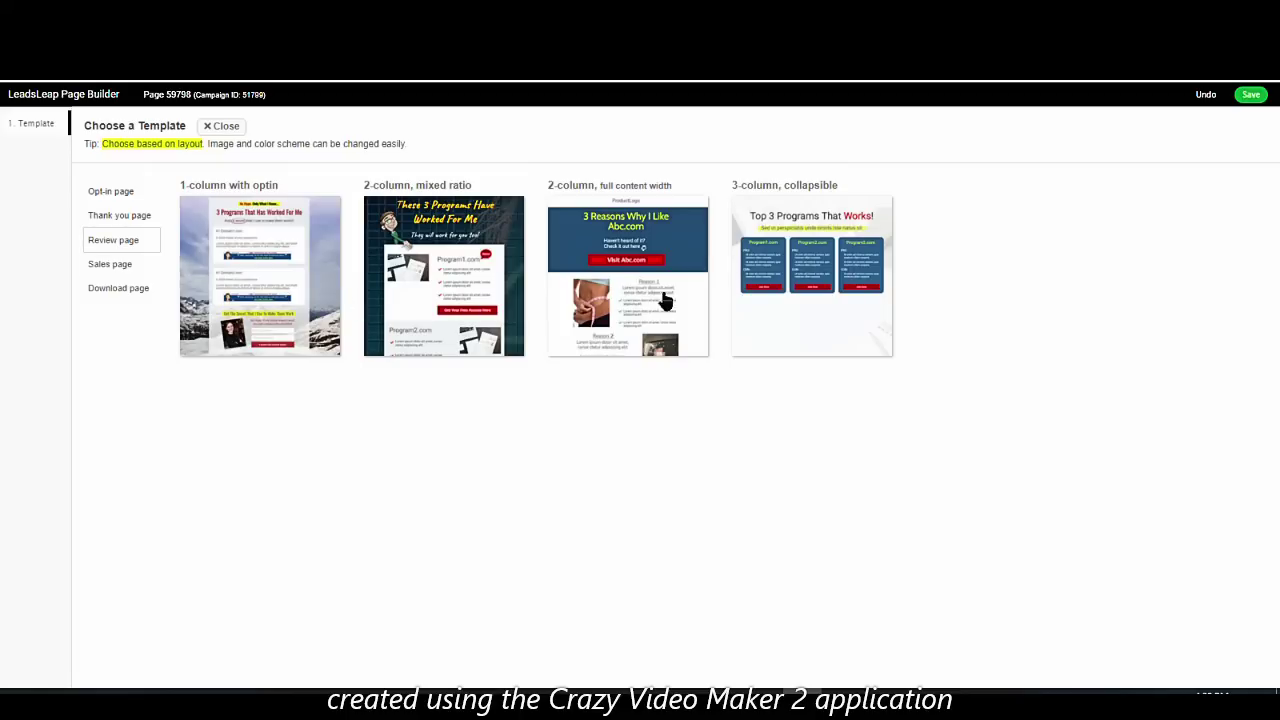
pyautogui.click(816, 320)
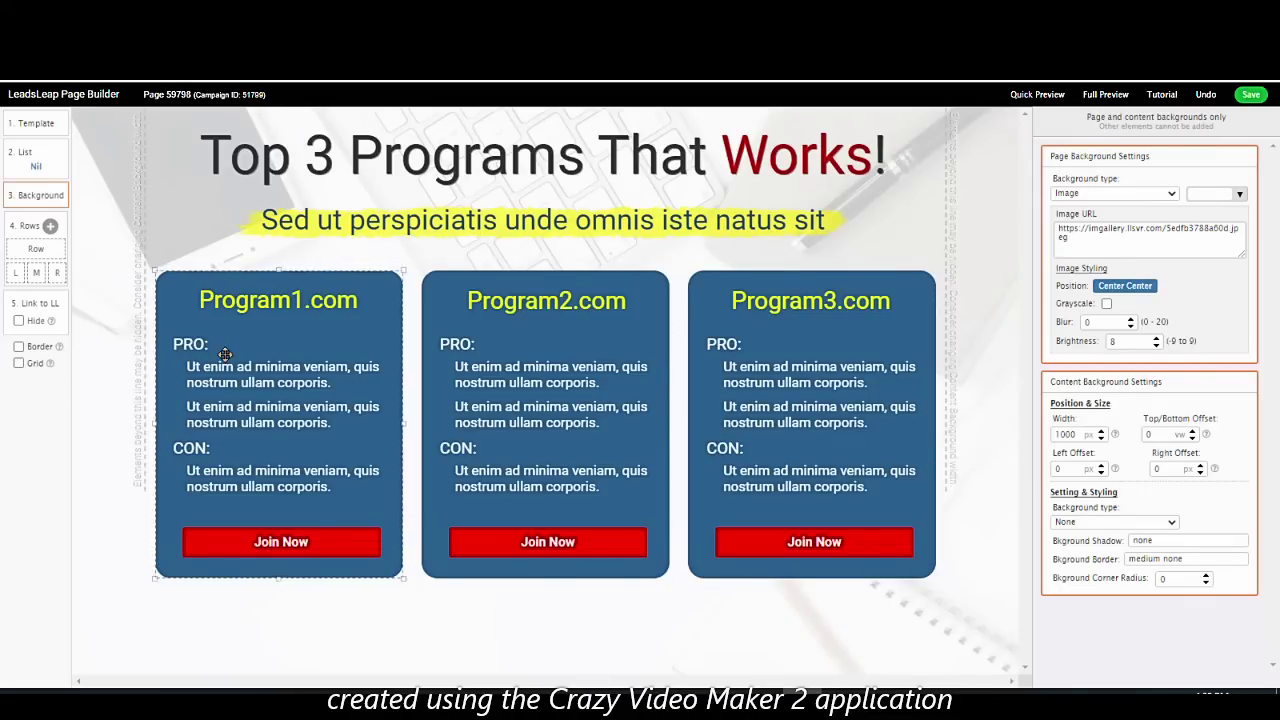
# - Add an empty row below the three program cards
pyautogui.click(380, 525)
pyautogui.click(555, 412)
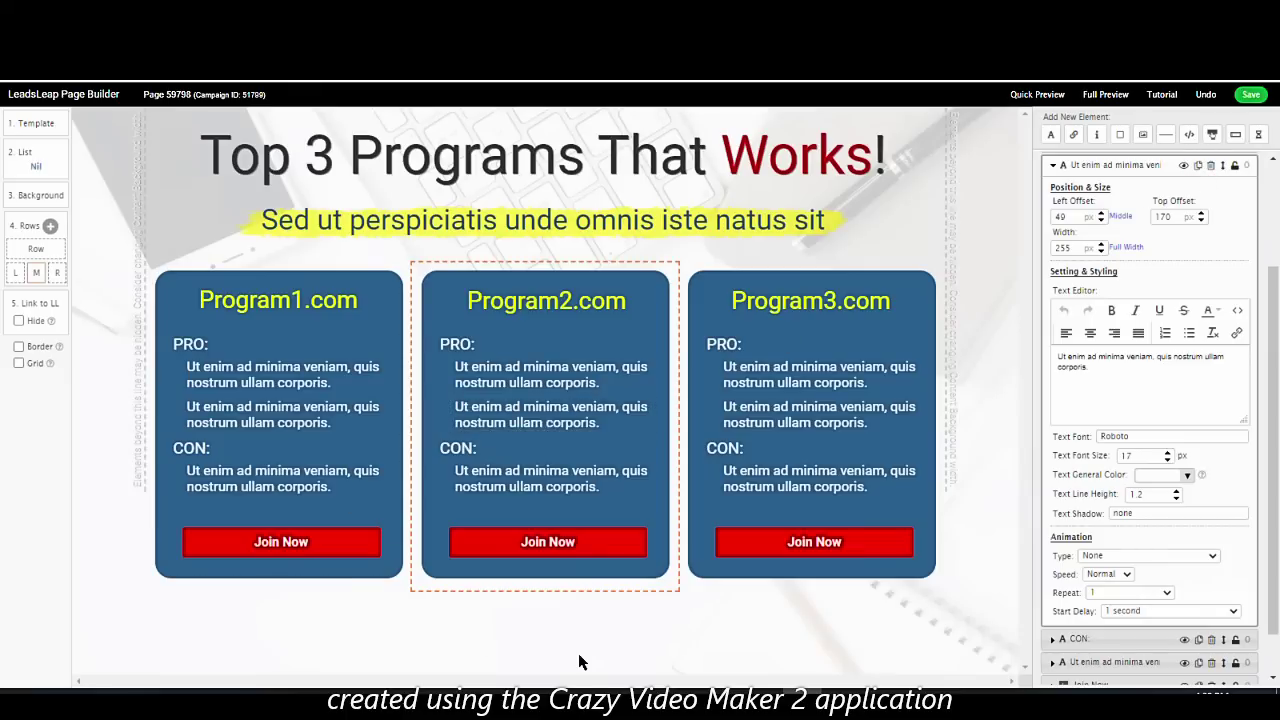
pyautogui.click(50, 226)
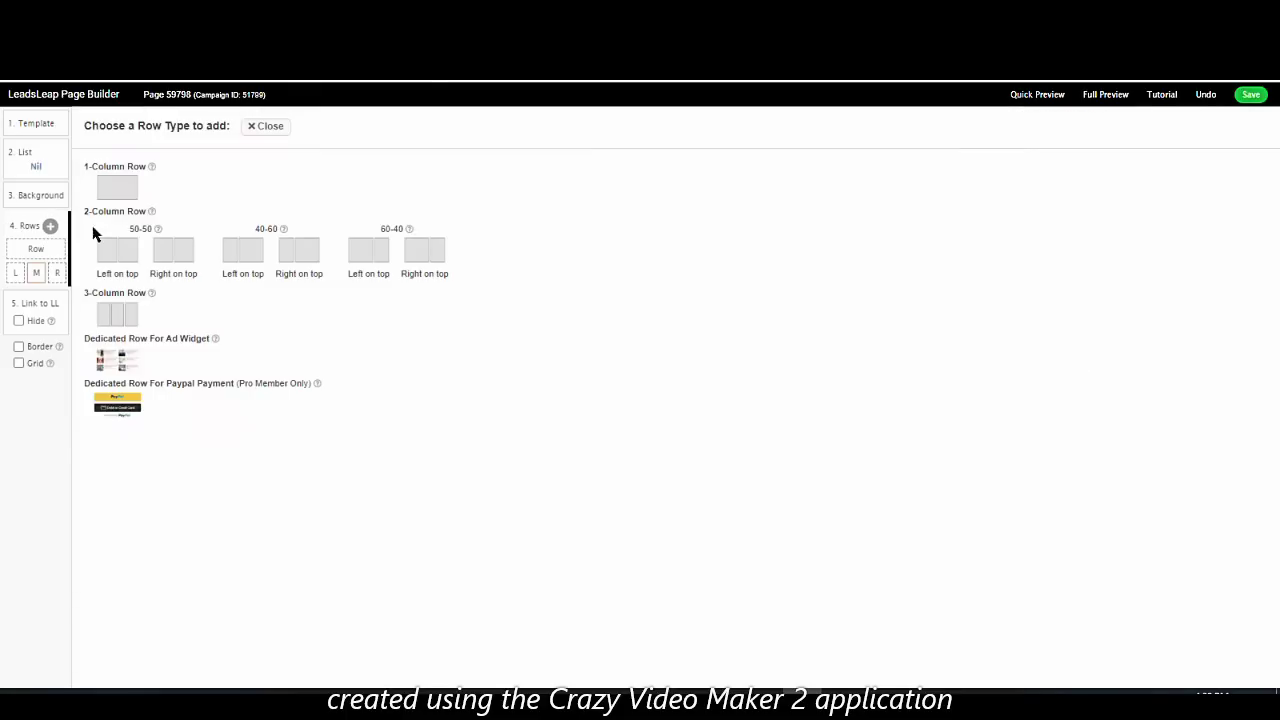
pyautogui.click(118, 188)
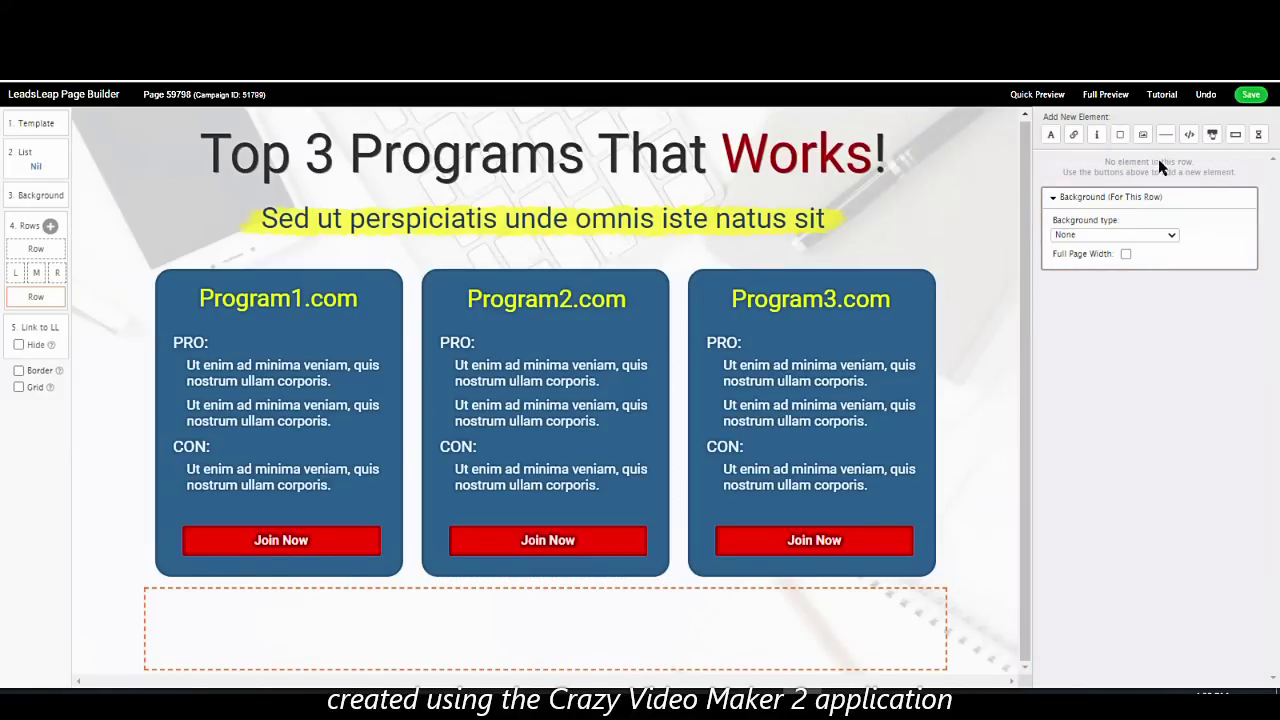
# - Place a 'Get It Now!' button at the row's centre and save the page
pyautogui.click(1211, 136)
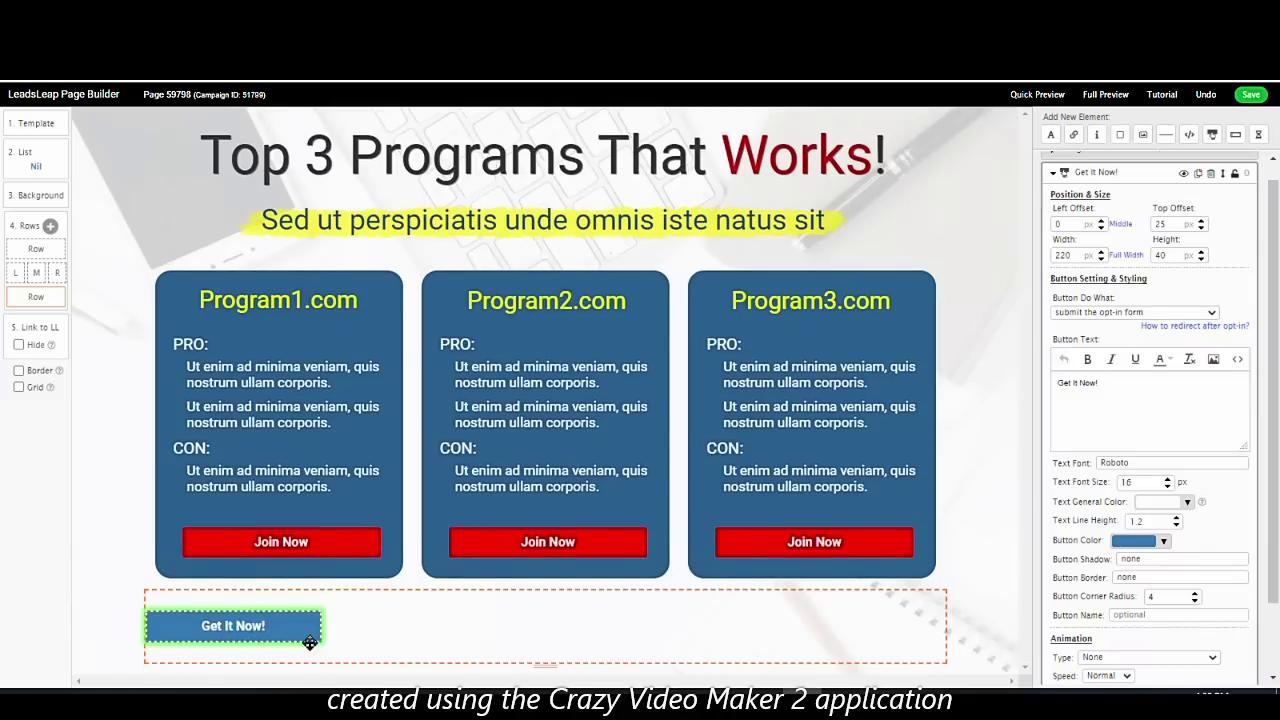
pyautogui.moveTo(243, 623); pyautogui.dragTo(560, 617)
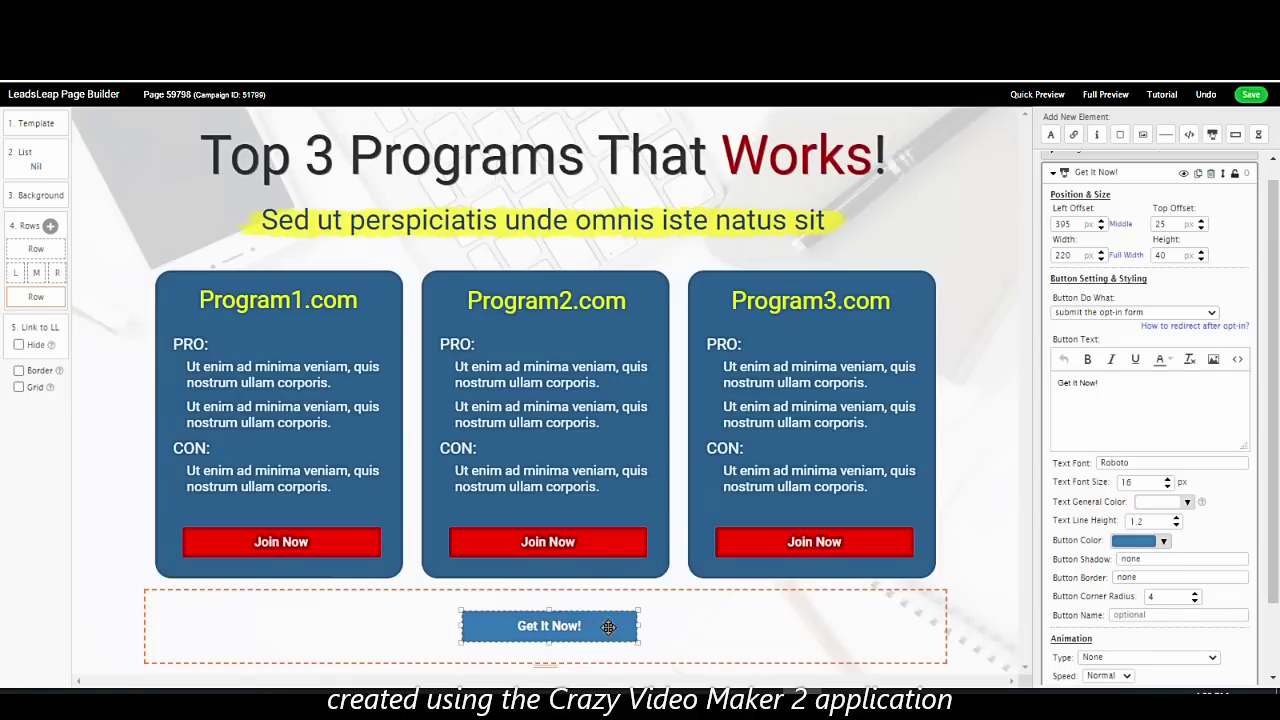
pyautogui.click(1250, 96)
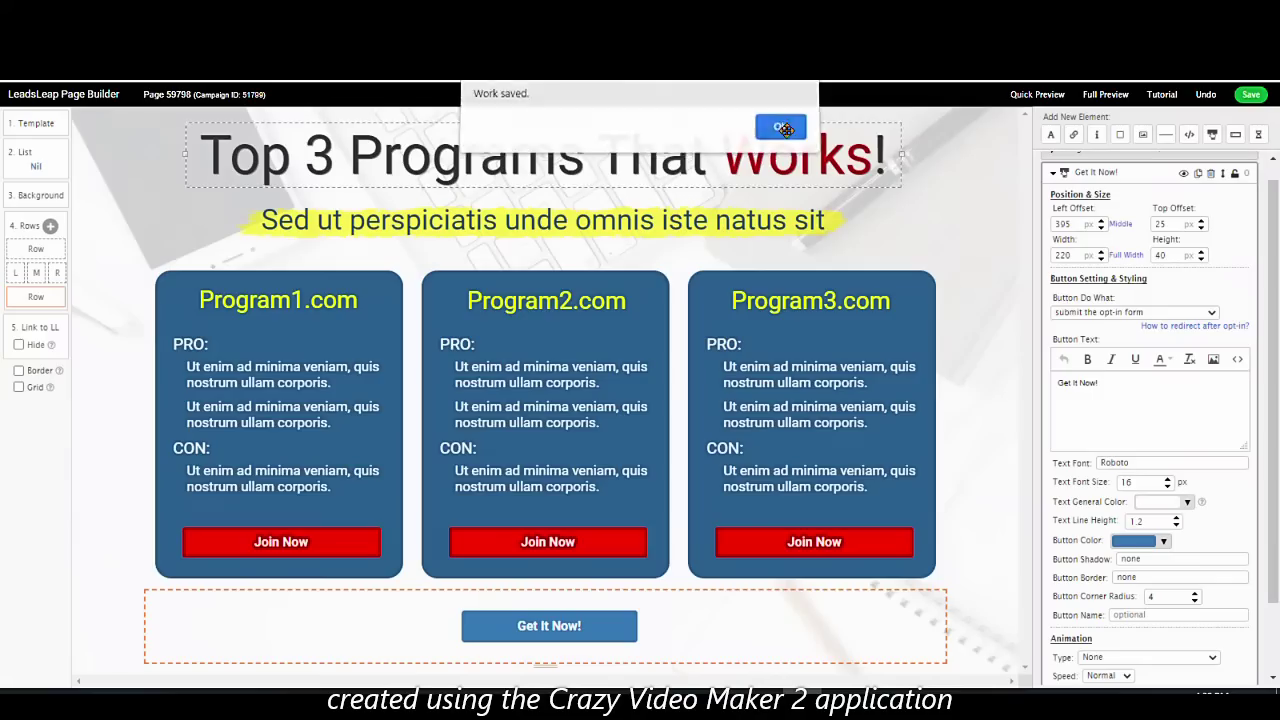
pyautogui.click(781, 132)
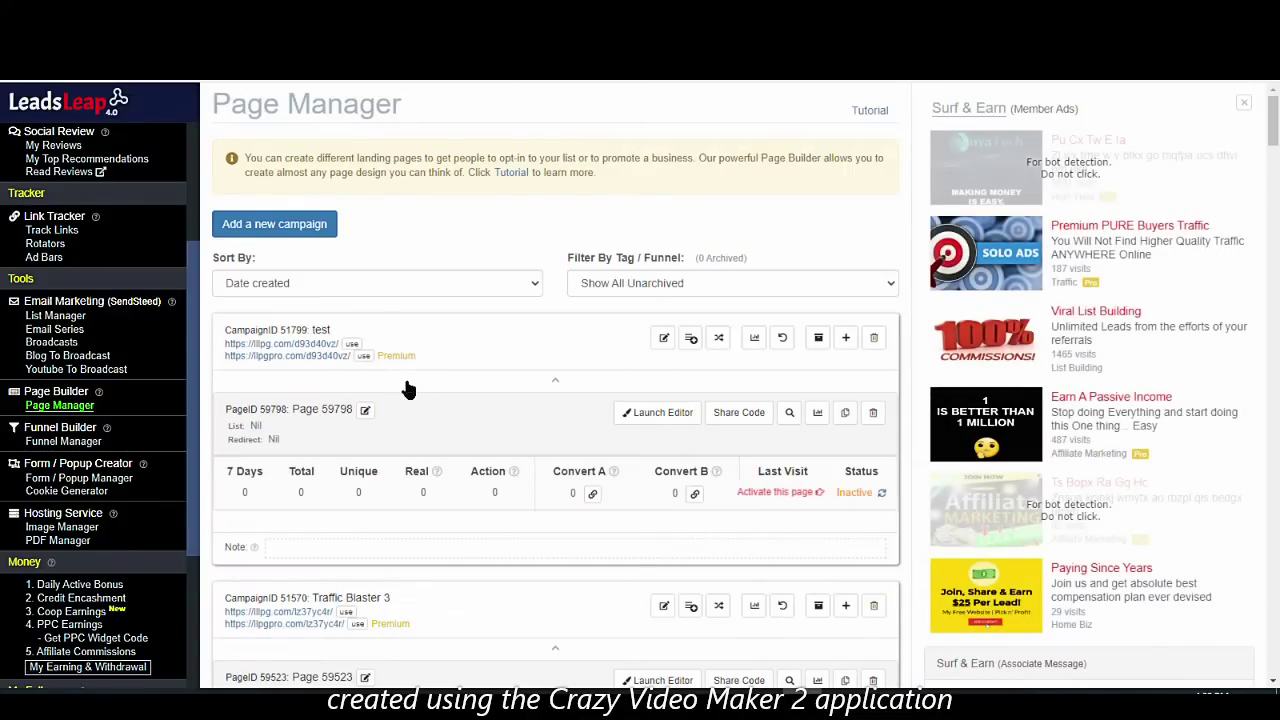
# - Open Form / Popup Manager to list existing popup campaigns like The Click Engine 2
pyautogui.click(116, 486)
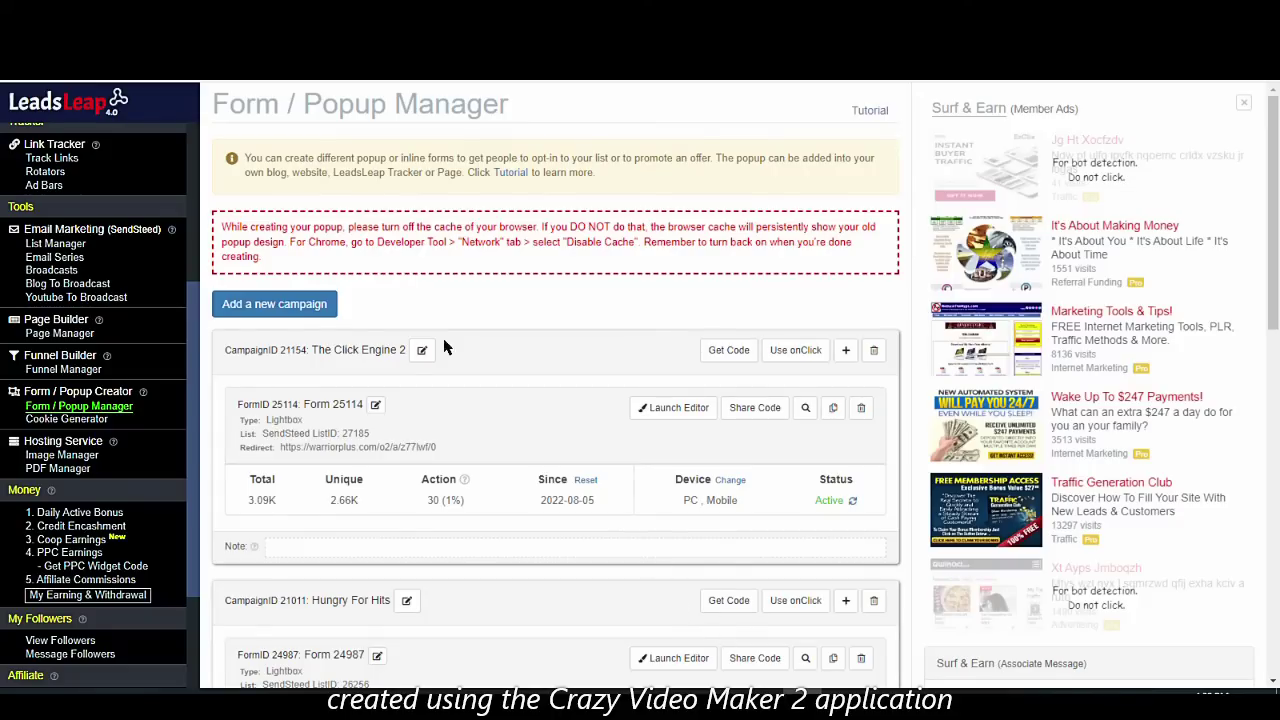
pyautogui.click(255, 303)
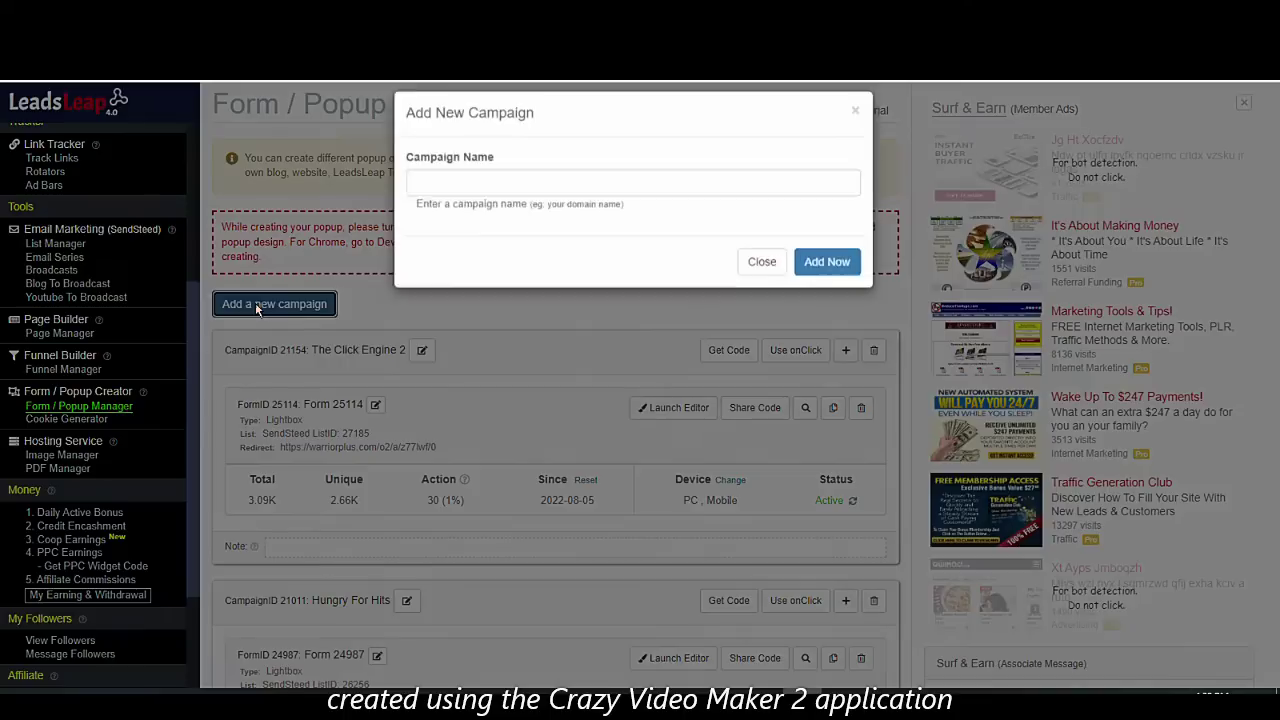
pyautogui.click(761, 280)
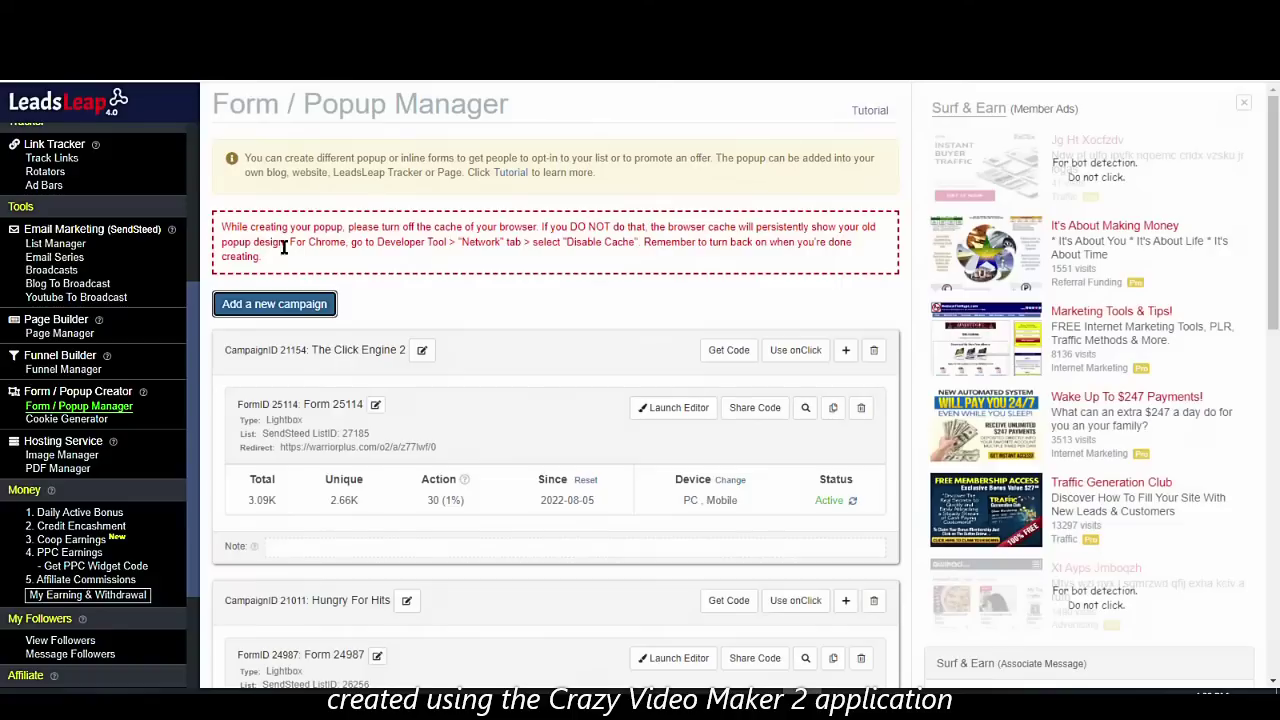
pyautogui.moveTo(215, 230); pyautogui.dragTo(395, 260)
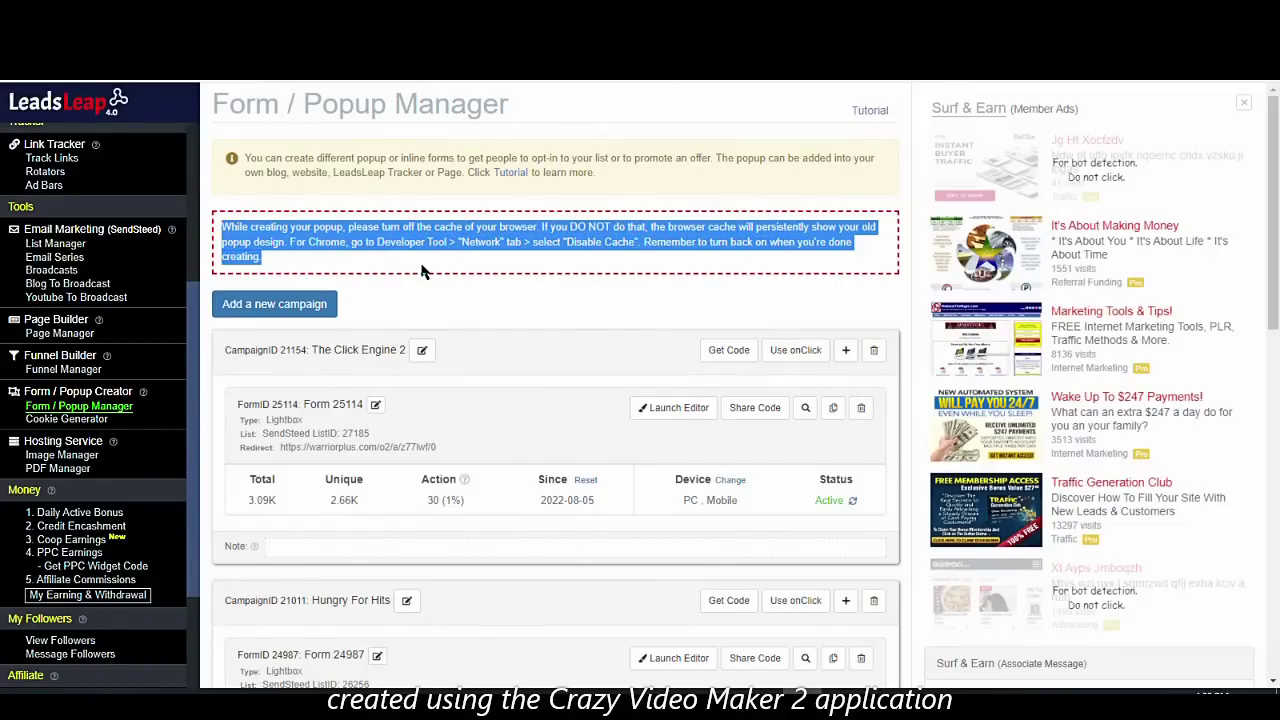
pyautogui.click(559, 283)
pyautogui.hotkey('alt', 'f')
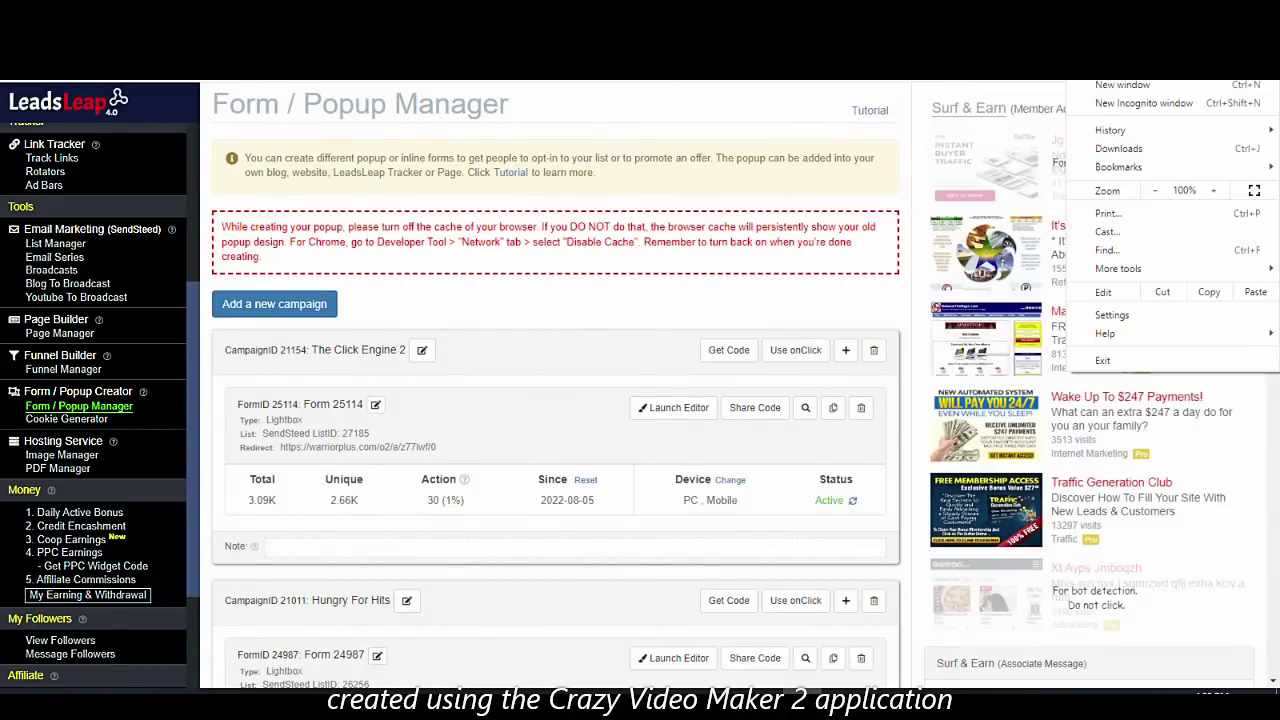
pyautogui.moveTo(1125, 277)
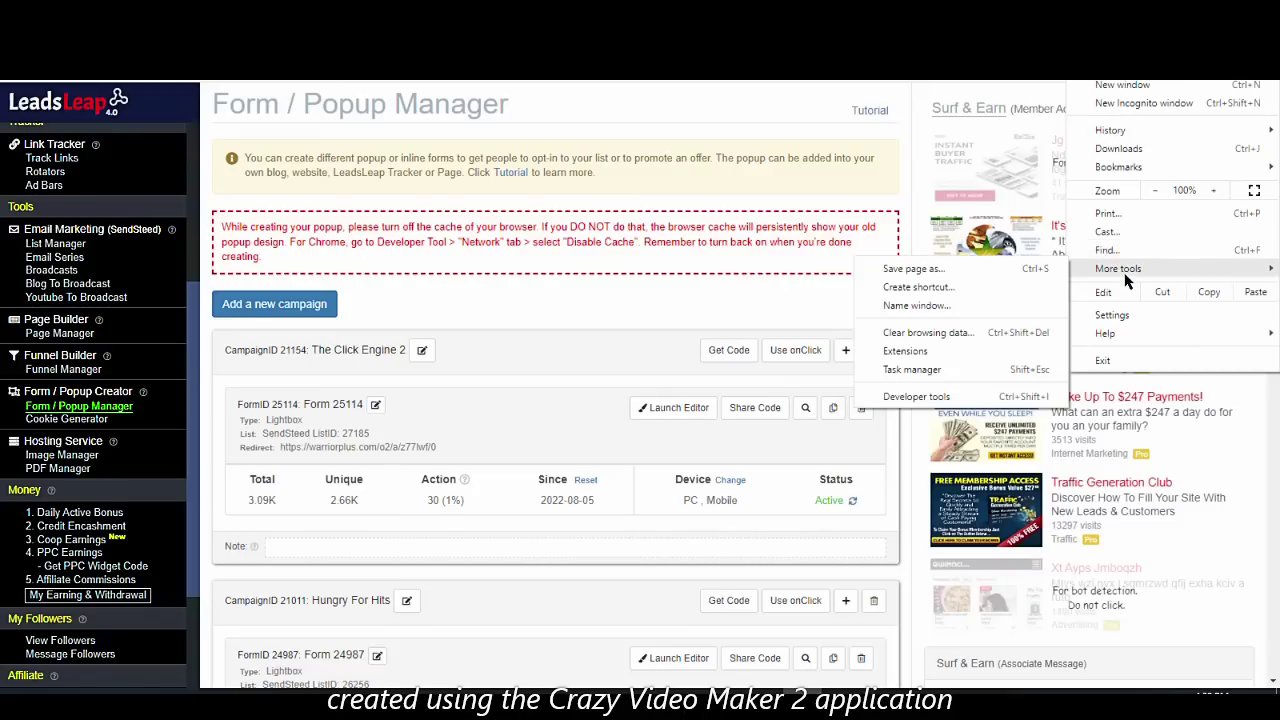
pyautogui.click(914, 400)
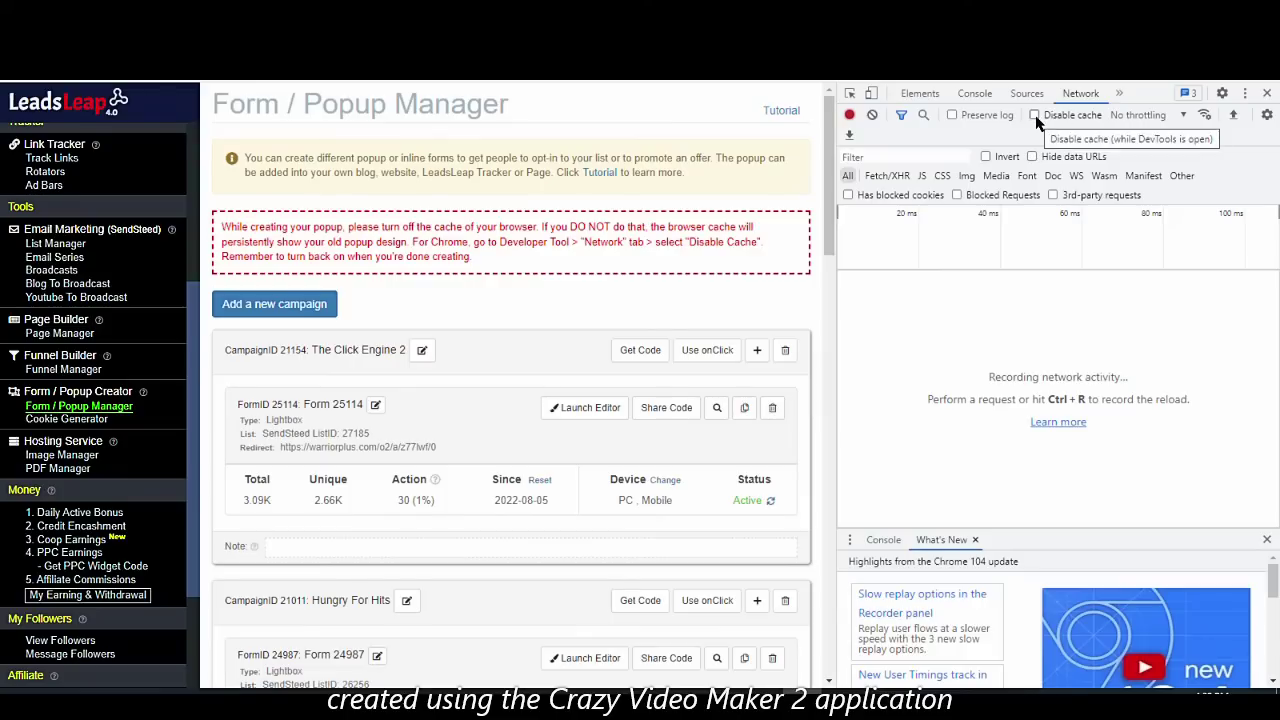
pyautogui.click(1266, 93)
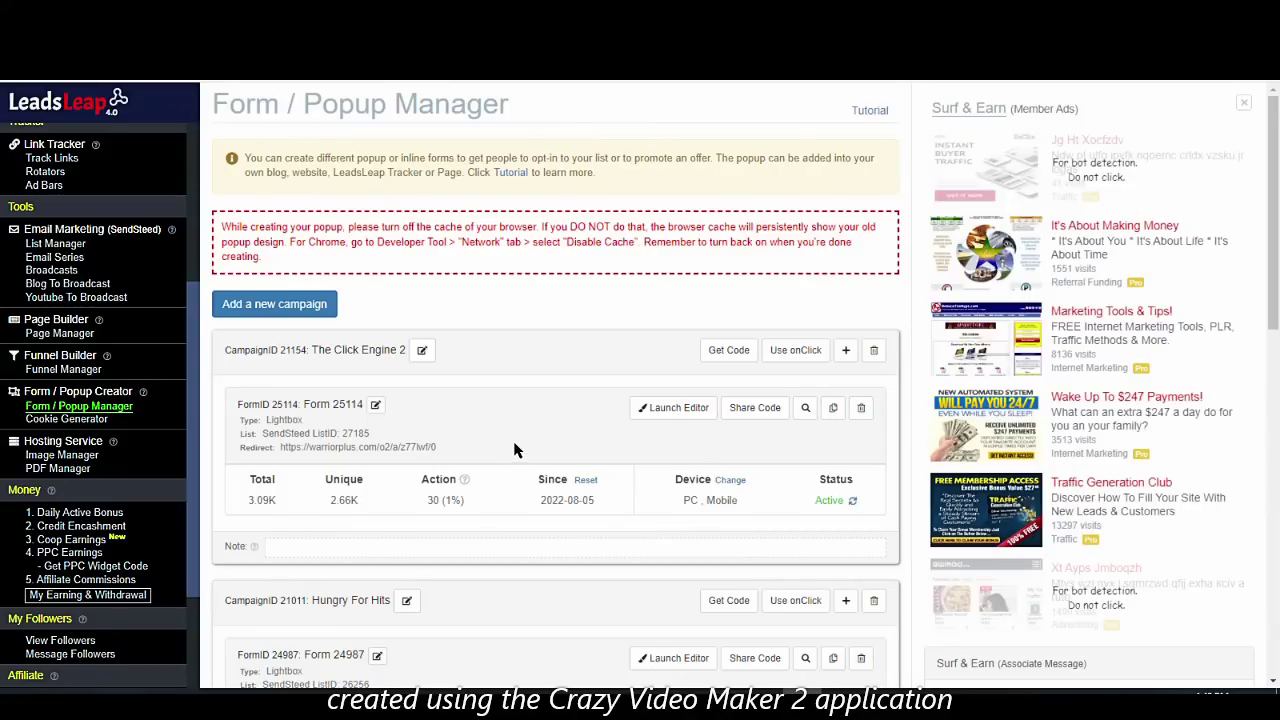
# - Create popup campaign 'test' with a new blank form and launch Form 25886 in the editor
pyautogui.click(310, 304)
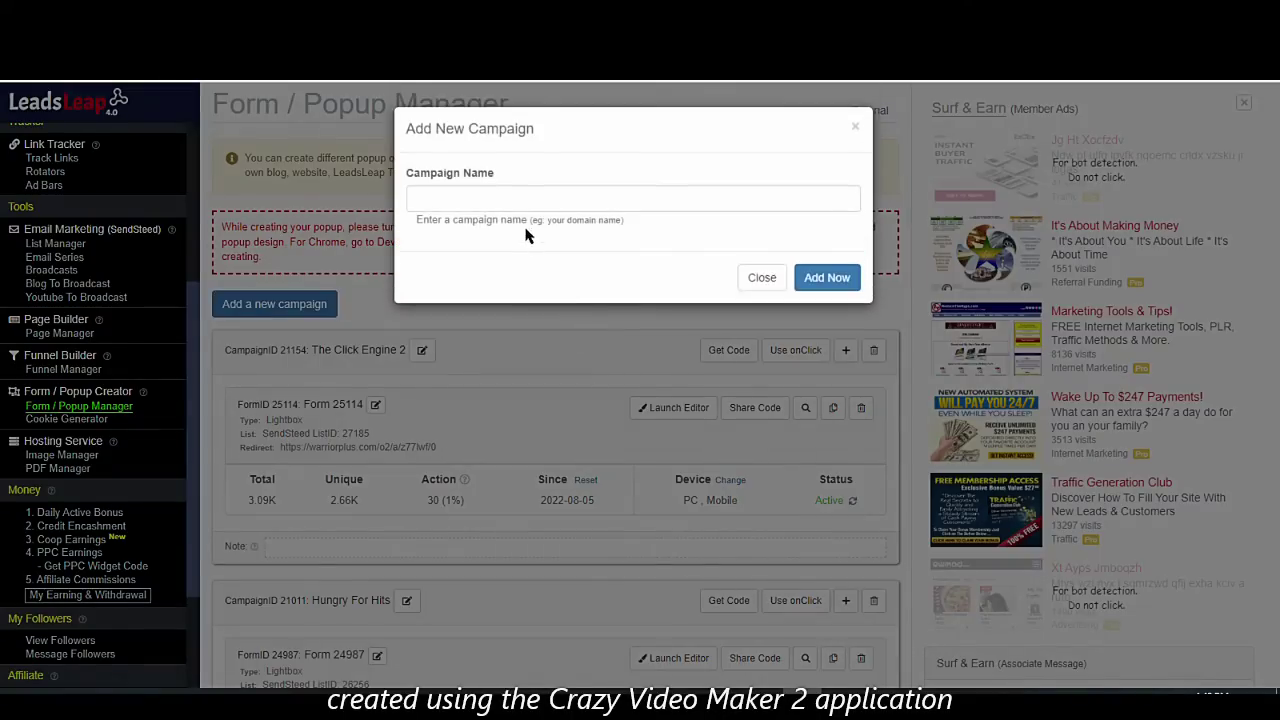
pyautogui.click(515, 194)
pyautogui.write('test')
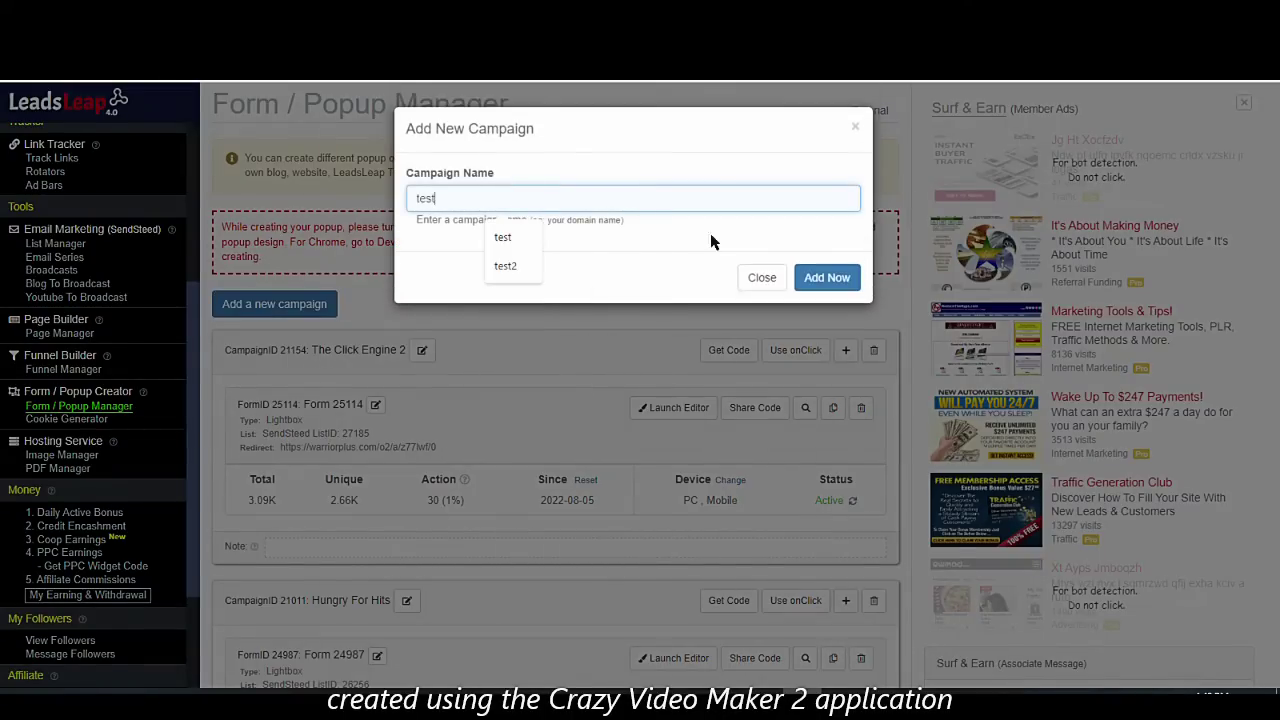
pyautogui.click(833, 278)
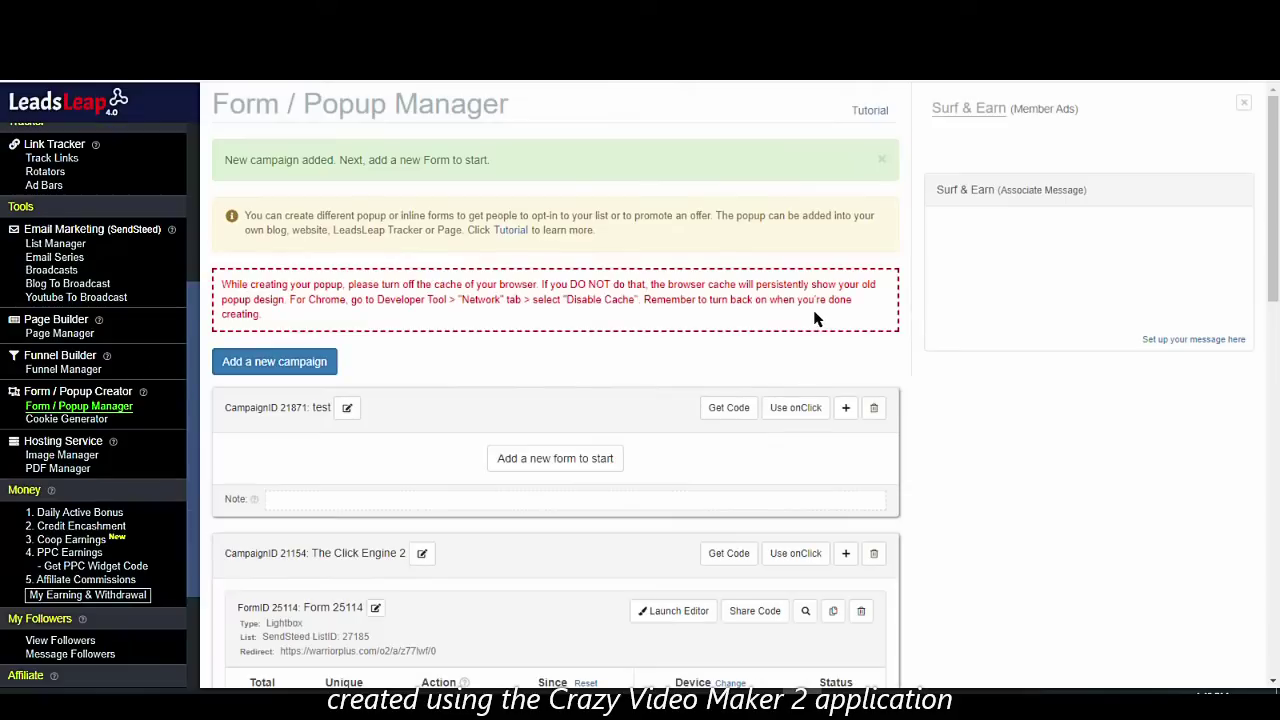
pyautogui.click(529, 462)
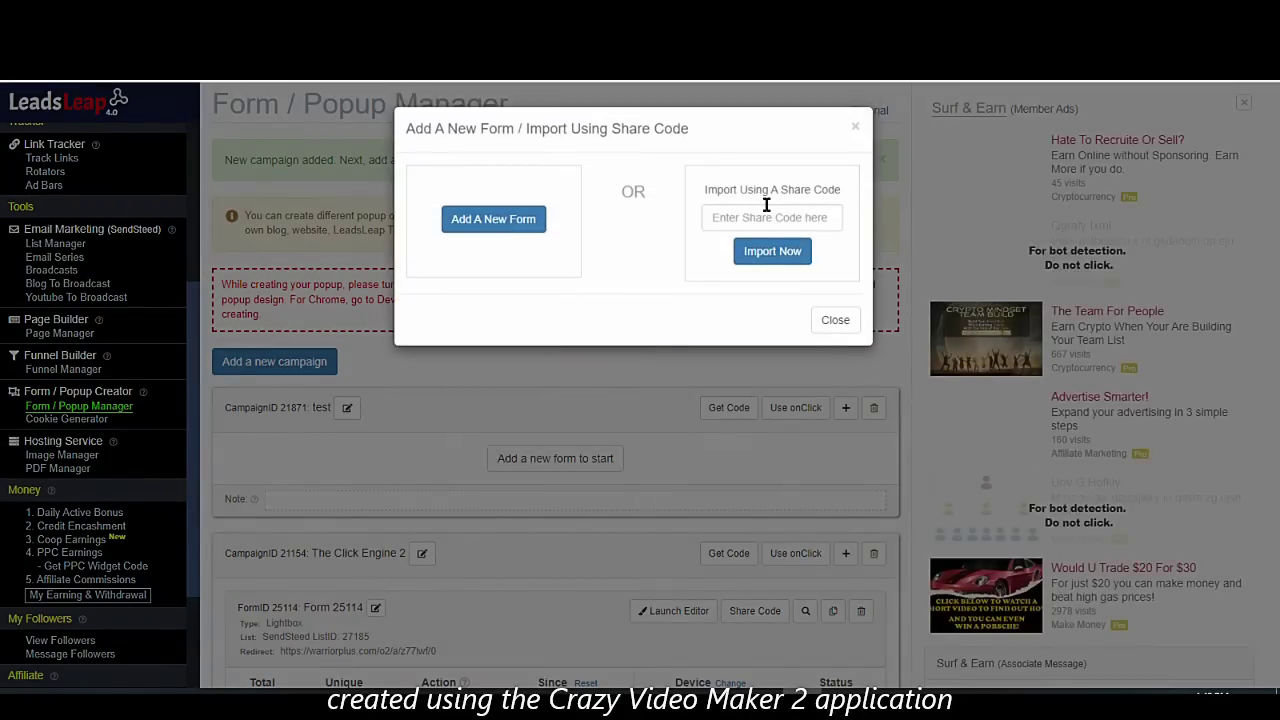
pyautogui.click(478, 218)
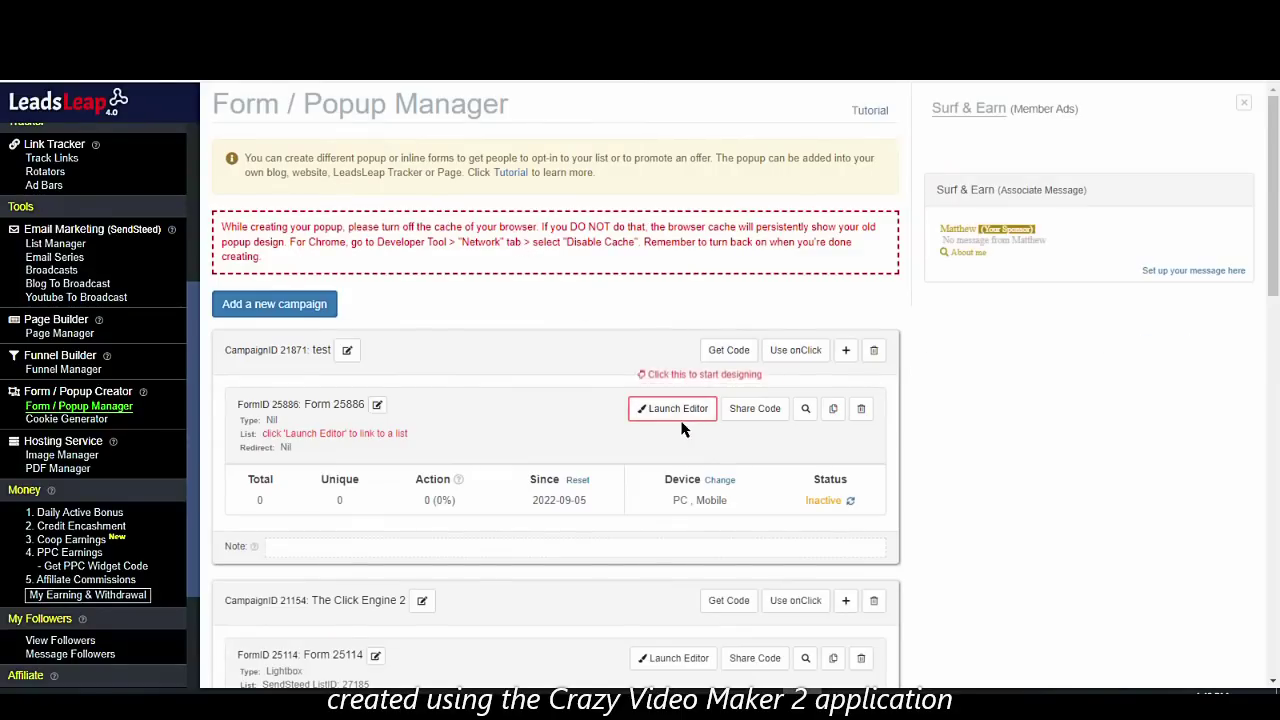
pyautogui.click(676, 409)
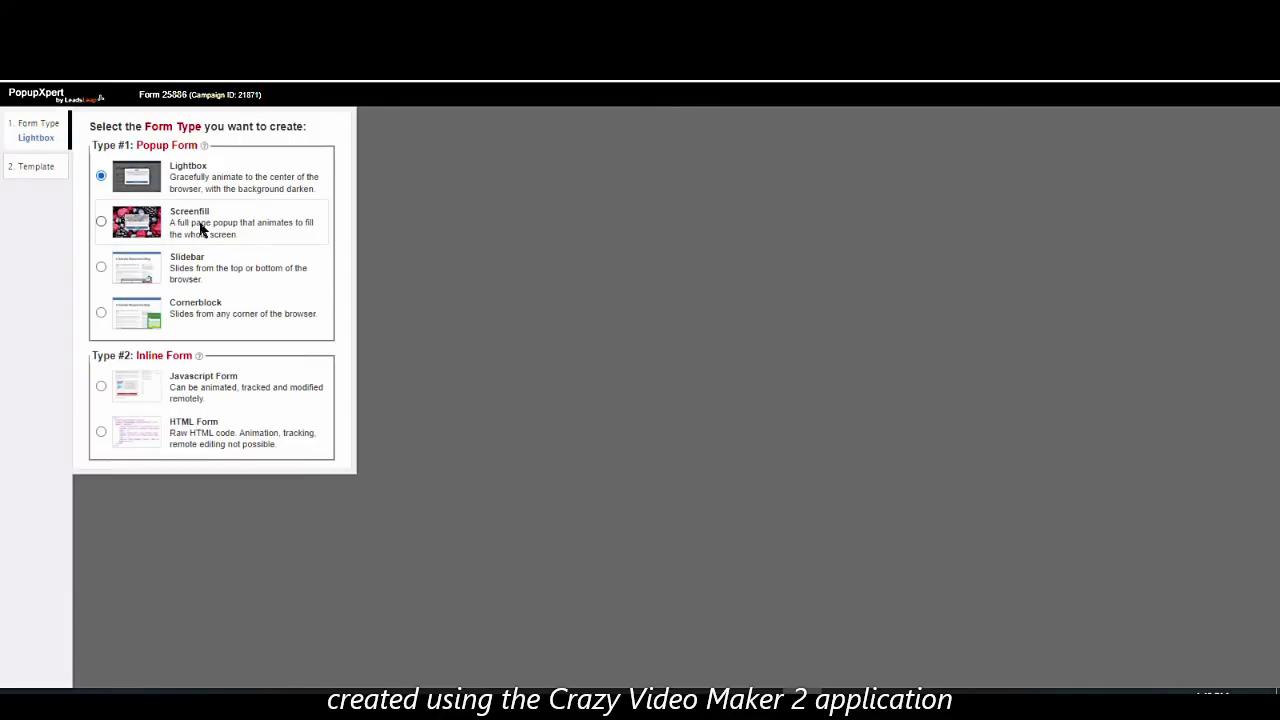
# - Switch Form 25886's form type from Lightbox to Screenfill
pyautogui.click(201, 229)
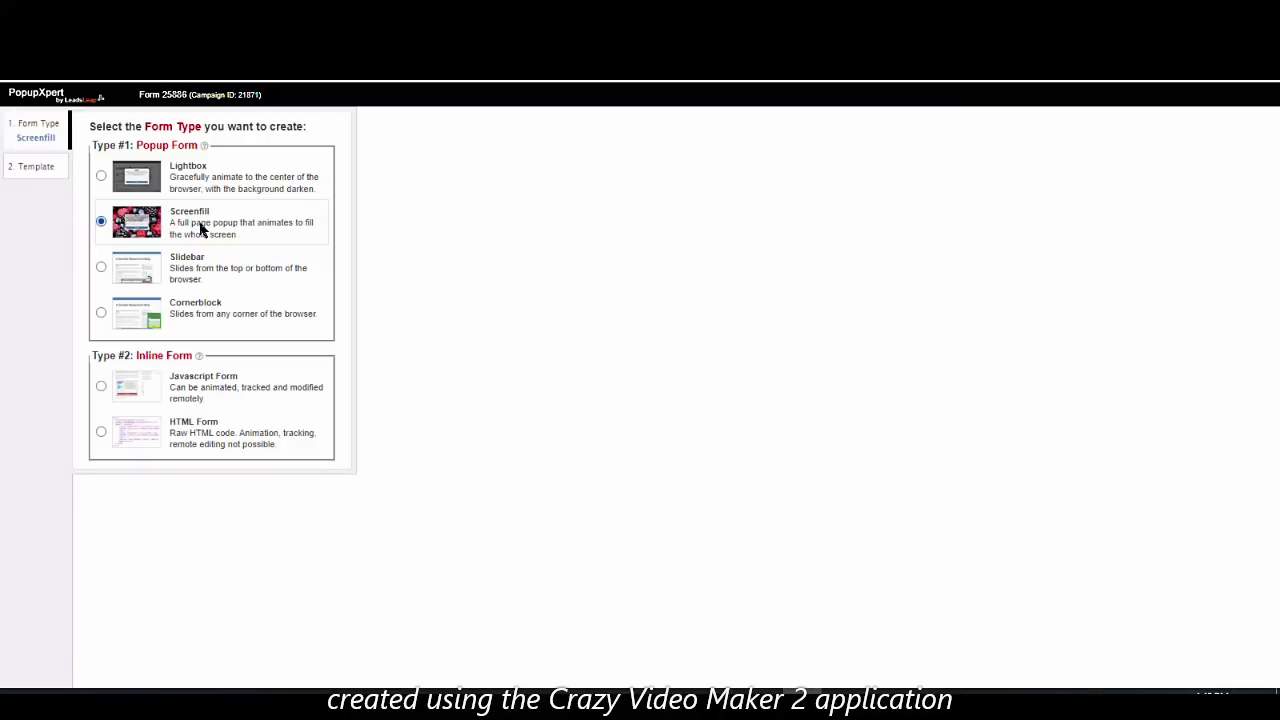
# - Apply the 'Before you go...' image-background ebook template and view the list manager options
pyautogui.click(24, 170)
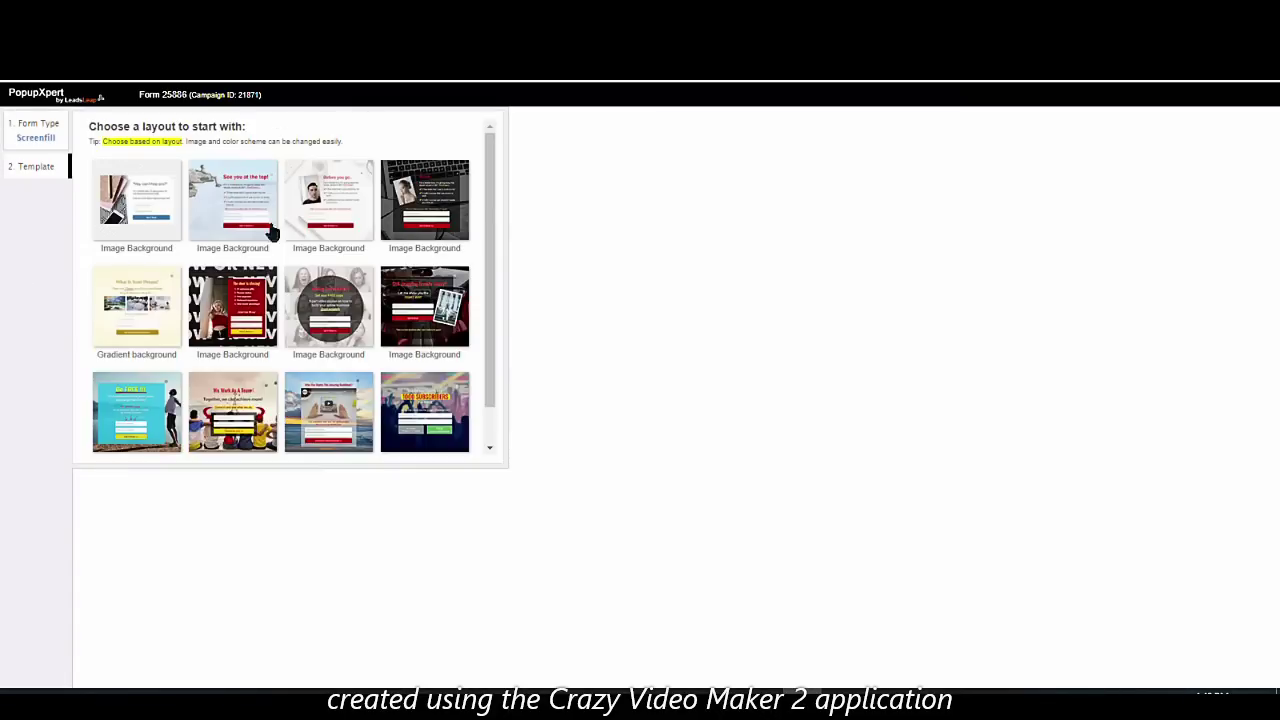
pyautogui.scroll(-1, 329, 322)
pyautogui.scroll(1, 329, 322)
pyautogui.click(326, 193)
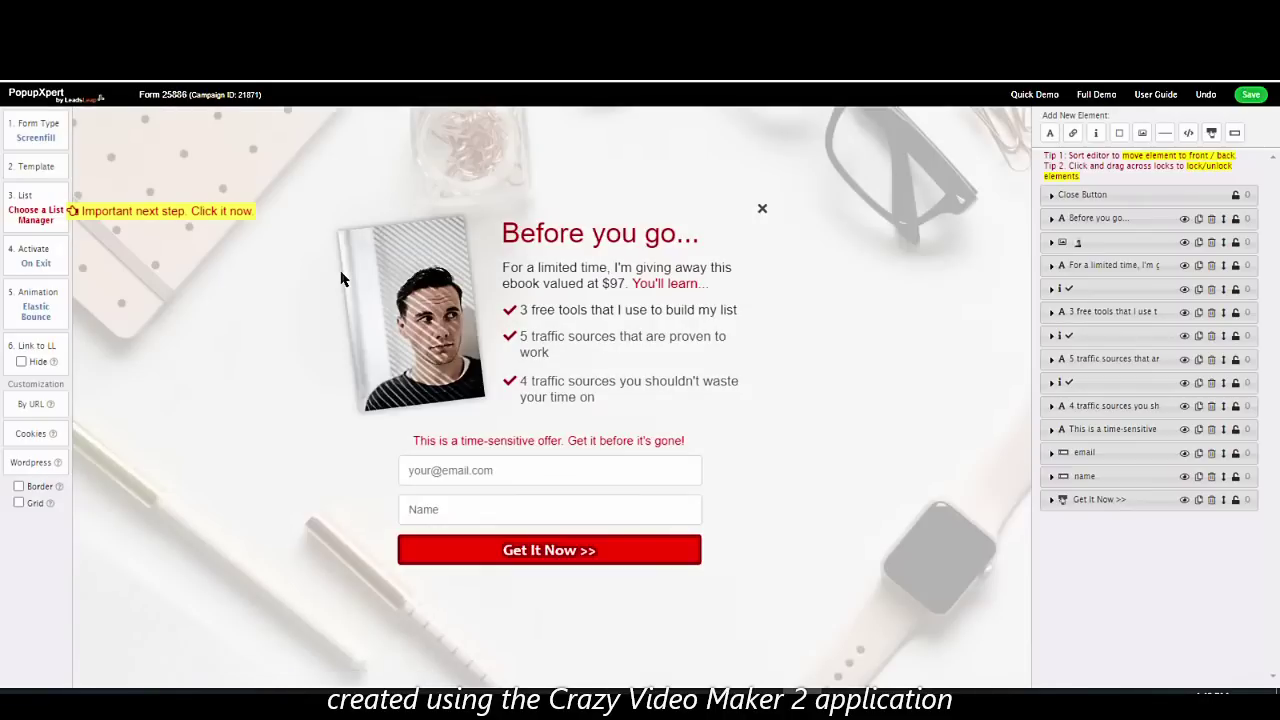
pyautogui.click(37, 219)
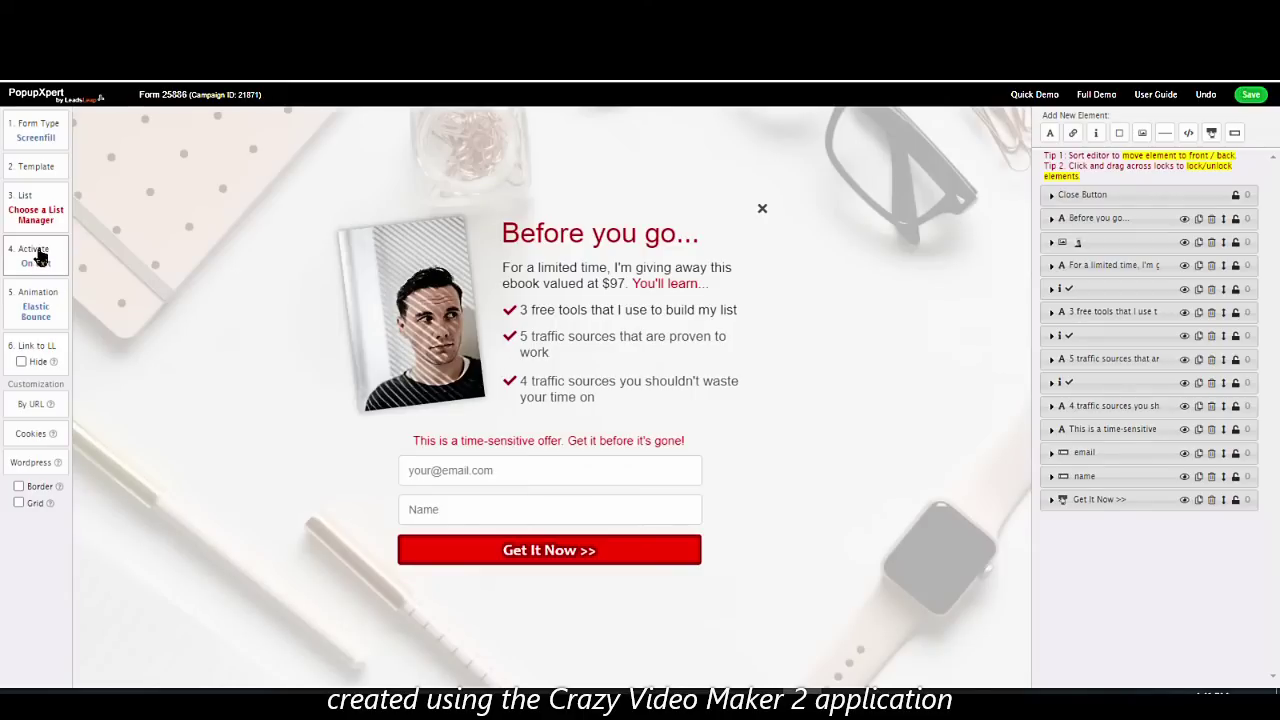
# - Set Form 25886's activation trigger to Manual onClick only and save the form
pyautogui.click(40, 258)
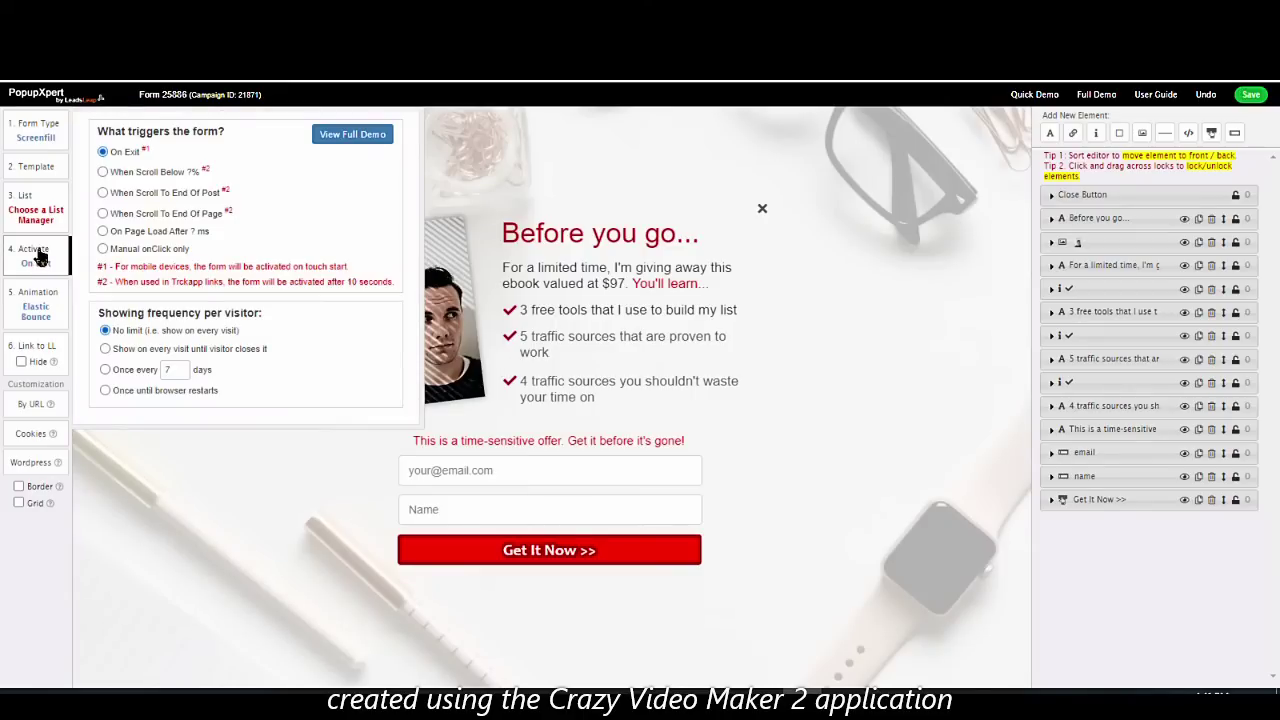
pyautogui.click(103, 251)
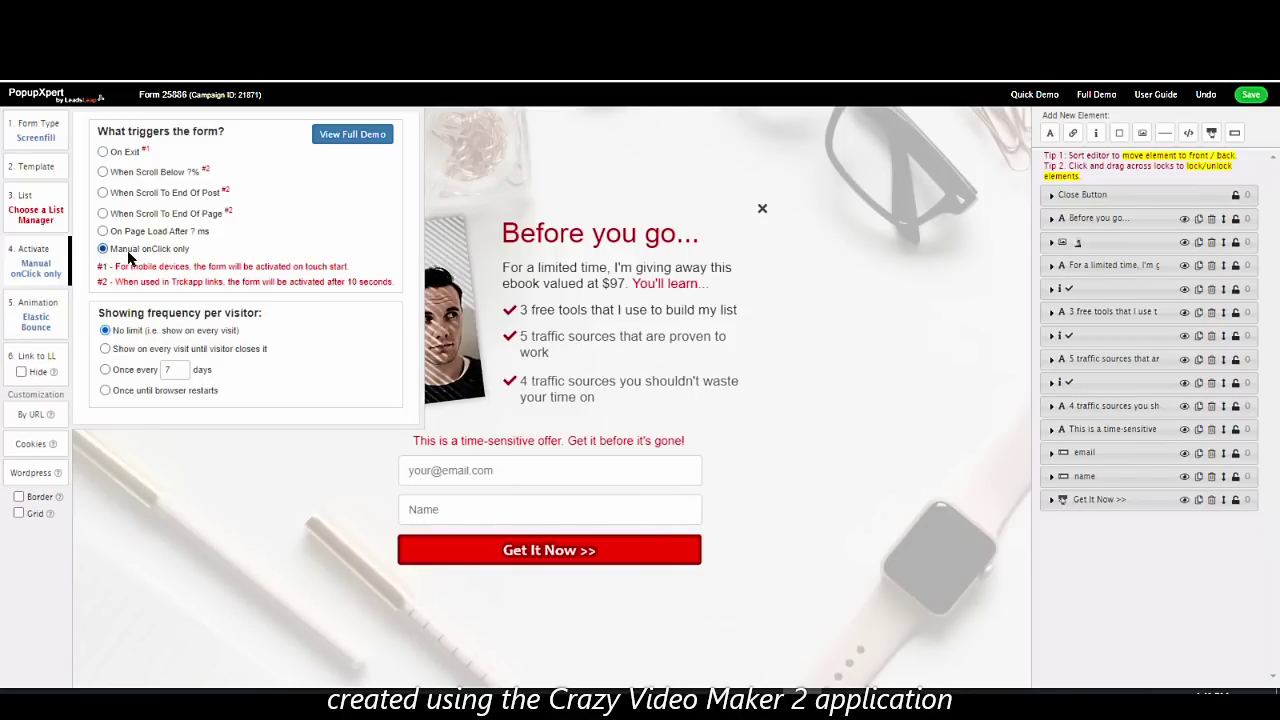
pyautogui.click(1250, 95)
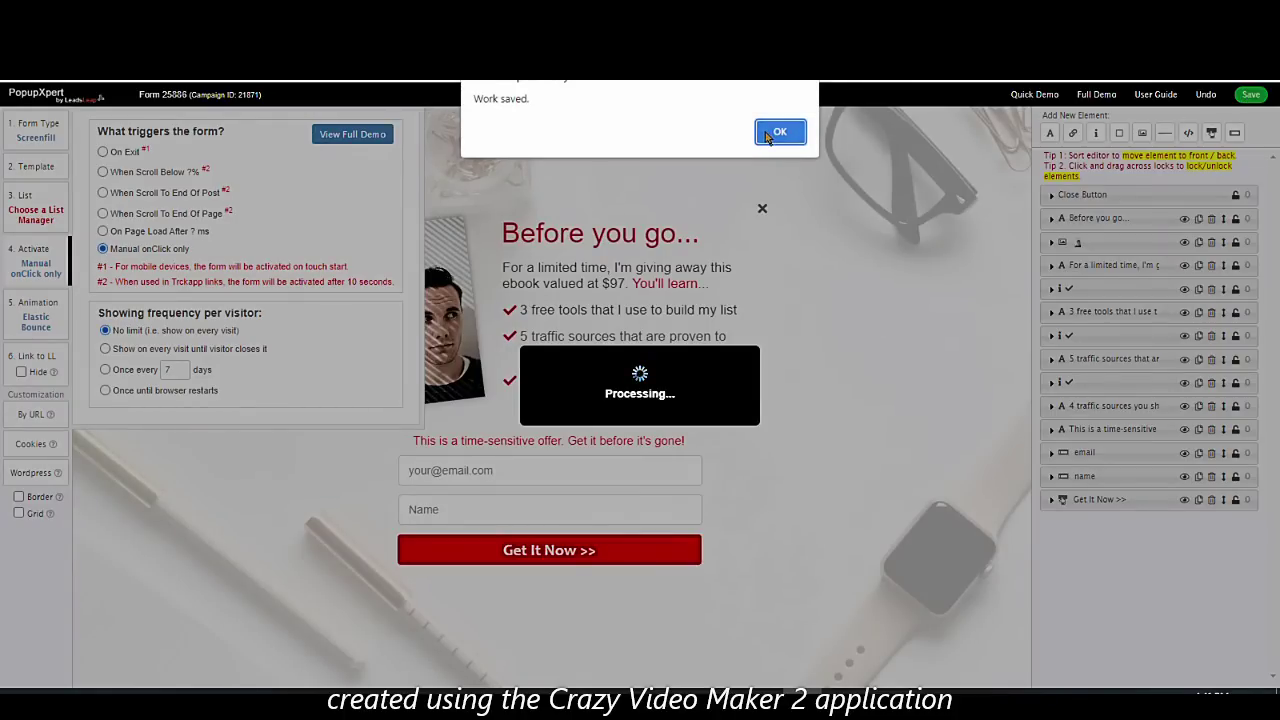
pyautogui.click(788, 133)
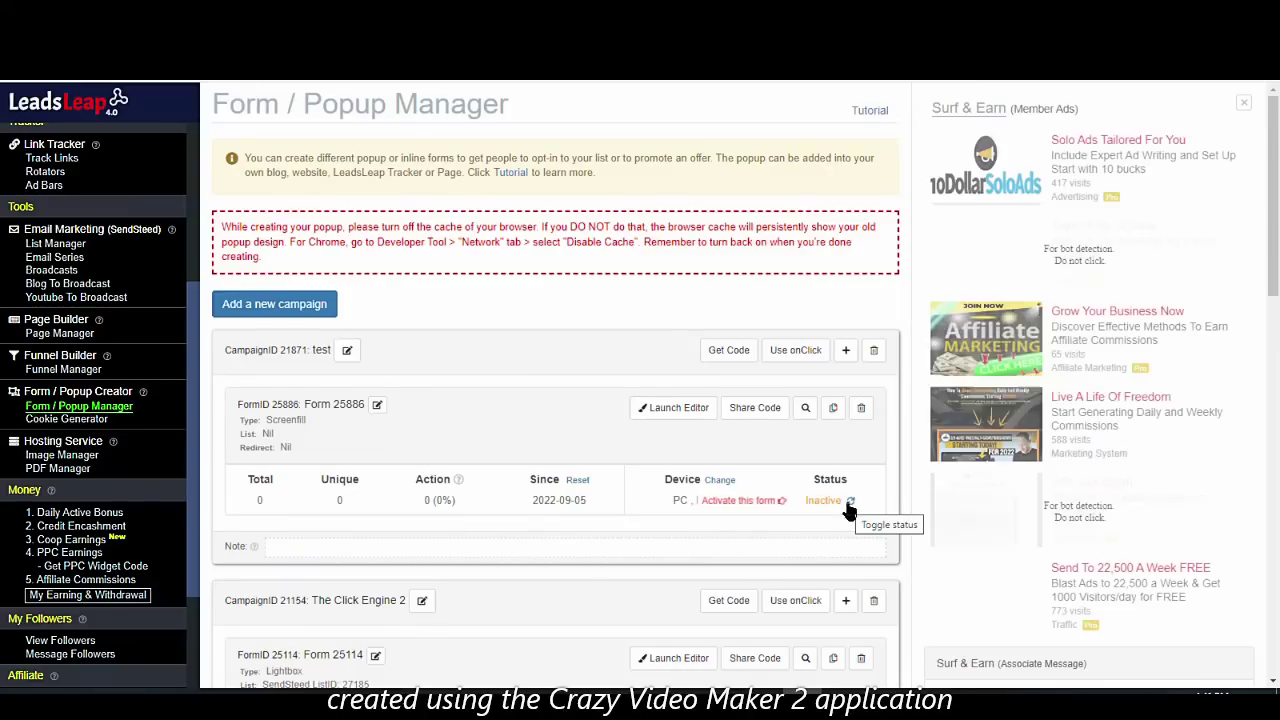
# - Toggle Form 25886 to Active, then return to the Page Manager
pyautogui.click(849, 503)
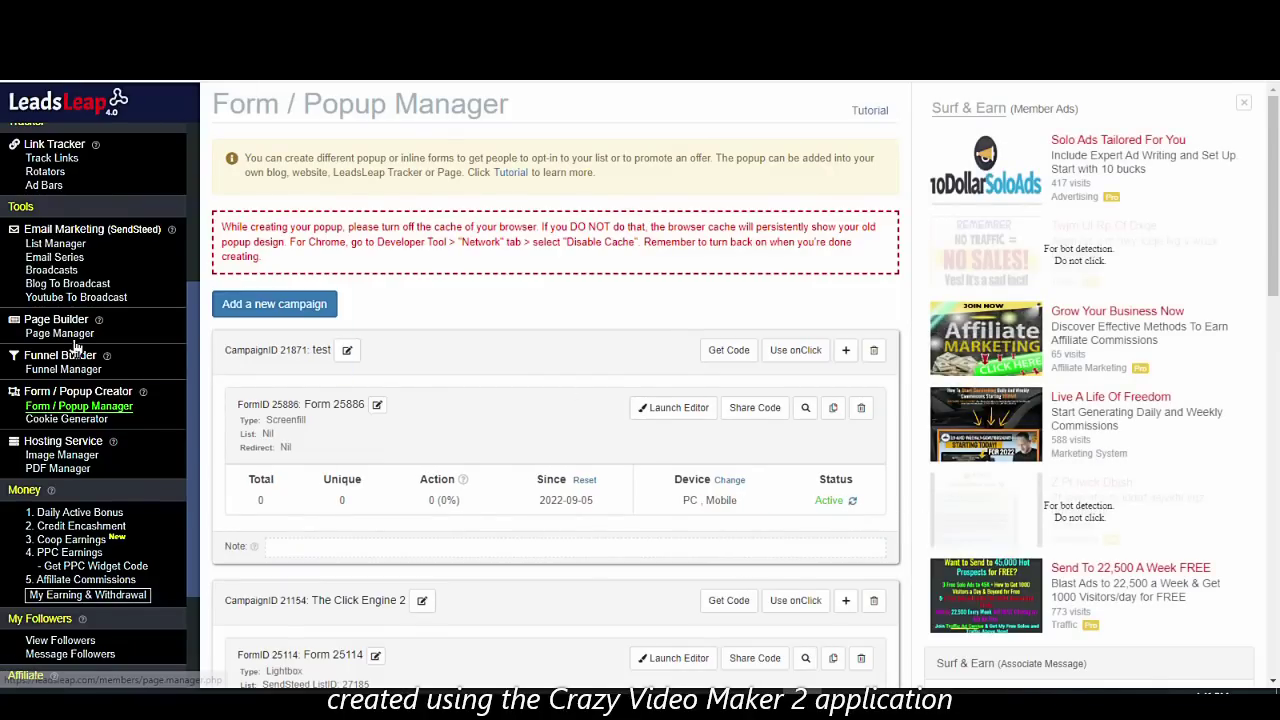
pyautogui.click(107, 338)
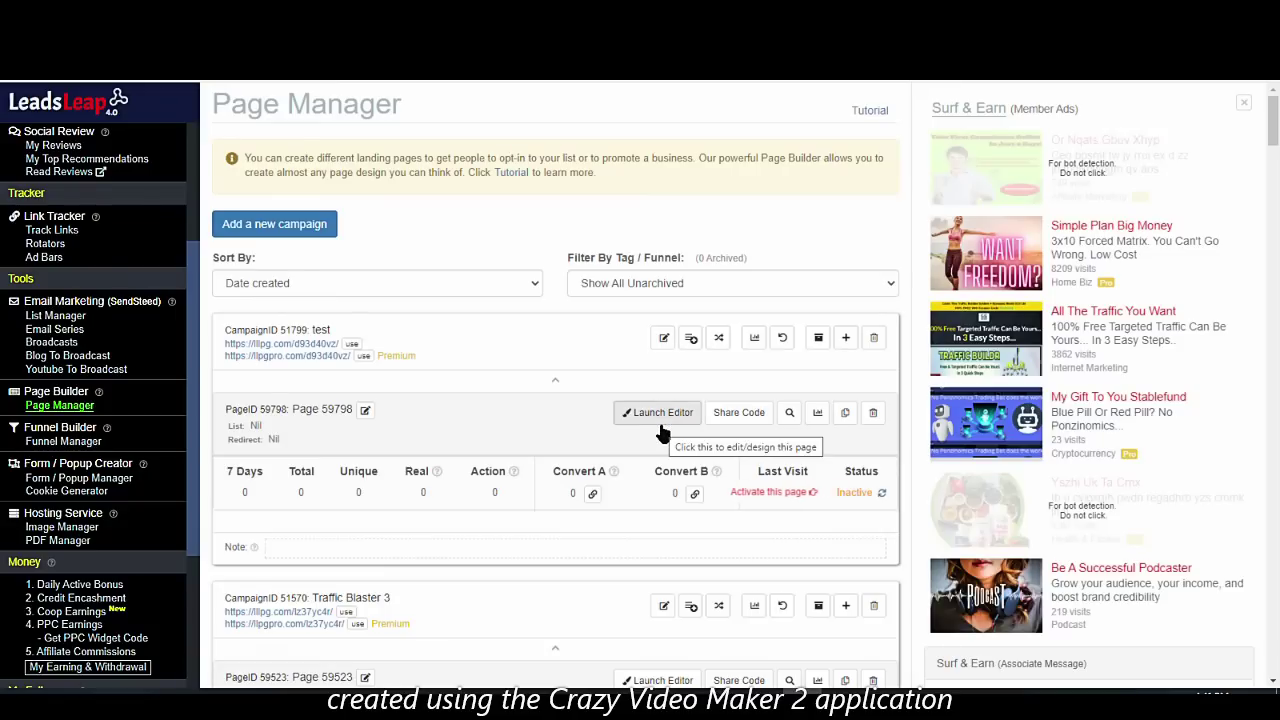
# - Set the test page campaign's Insert Popup to 'Popup CampaignID 21871: test' and save
pyautogui.click(663, 340)
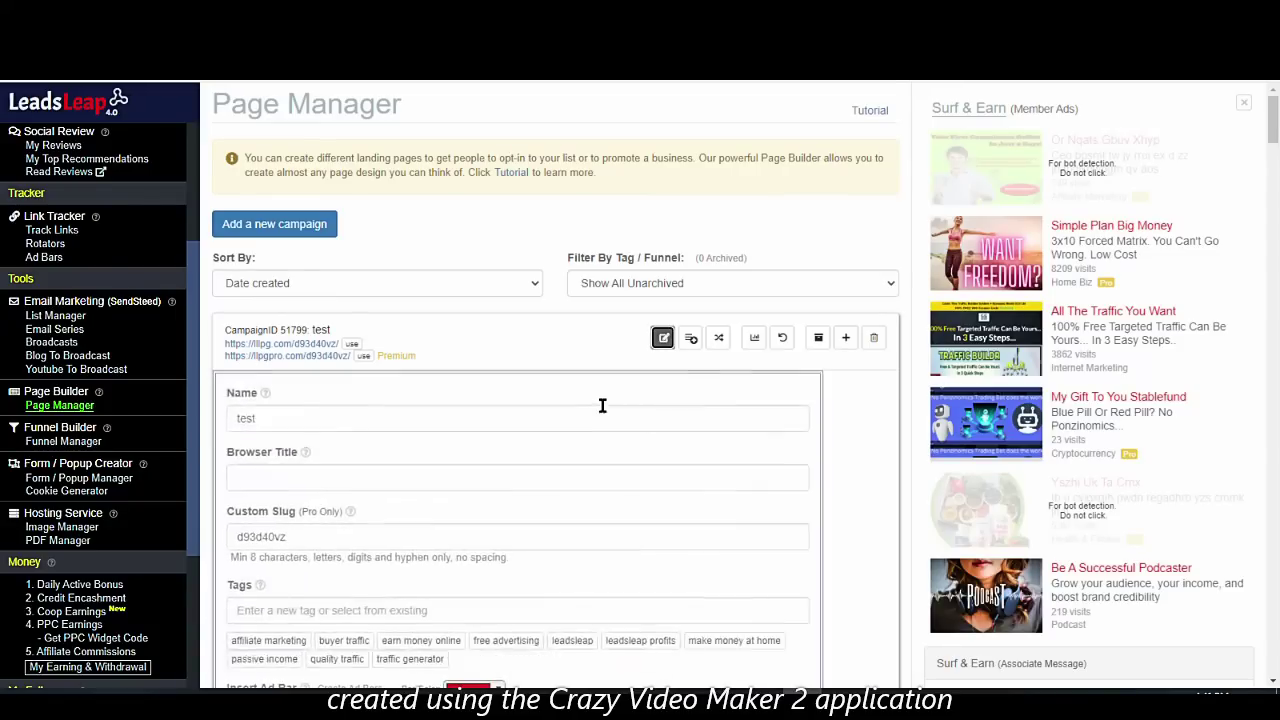
pyautogui.scroll(-3, 600, 403)
pyautogui.scroll(2, 480, 403)
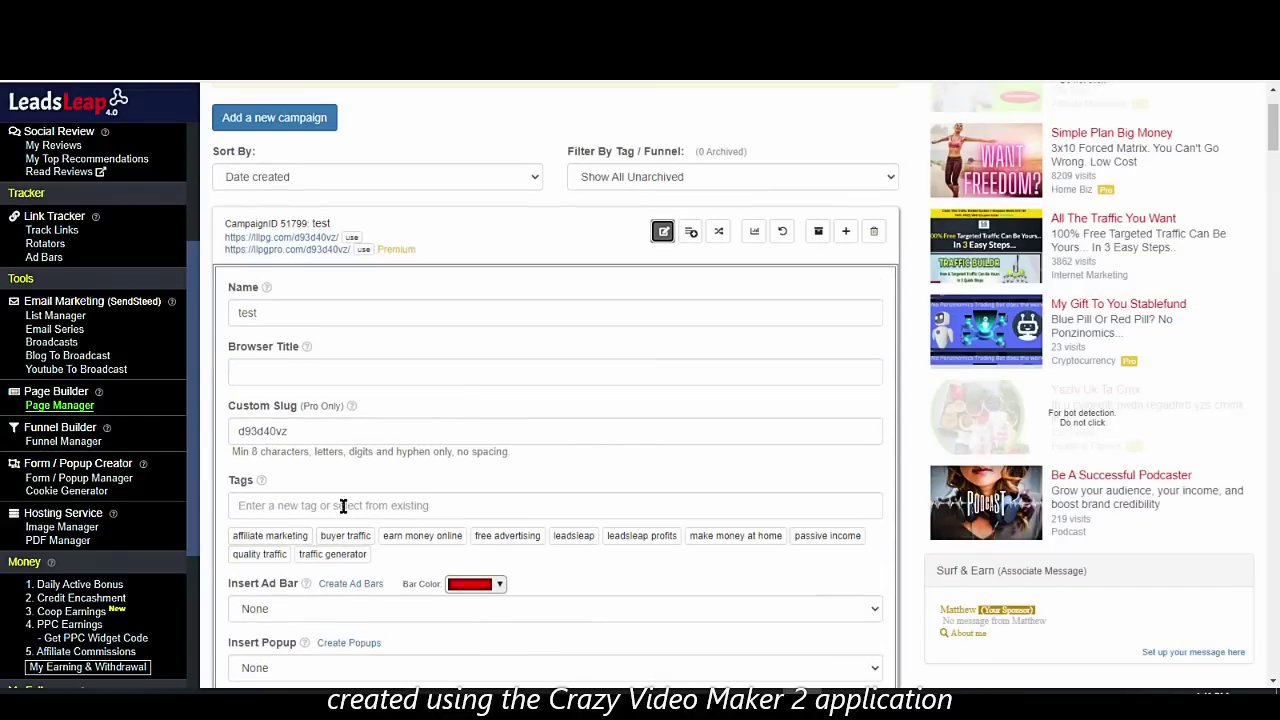
pyautogui.scroll(-1, 524, 380)
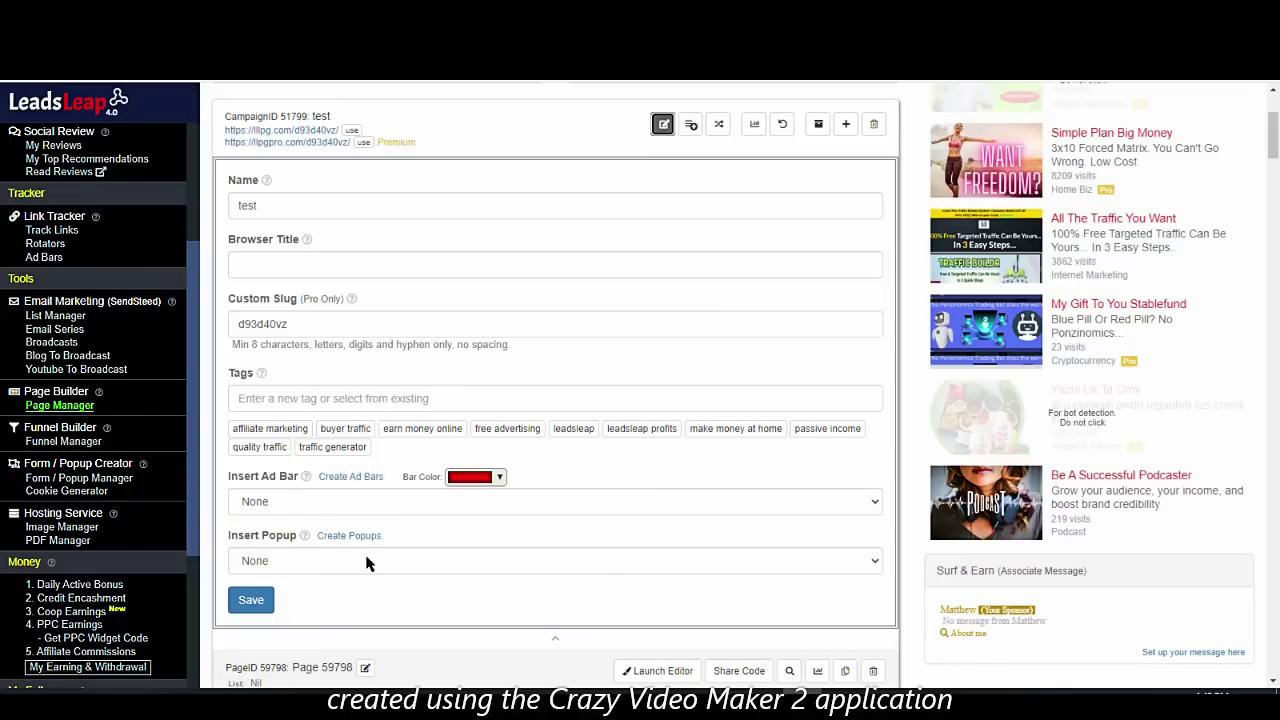
pyautogui.scroll(-2, 425, 540)
pyautogui.click(370, 347)
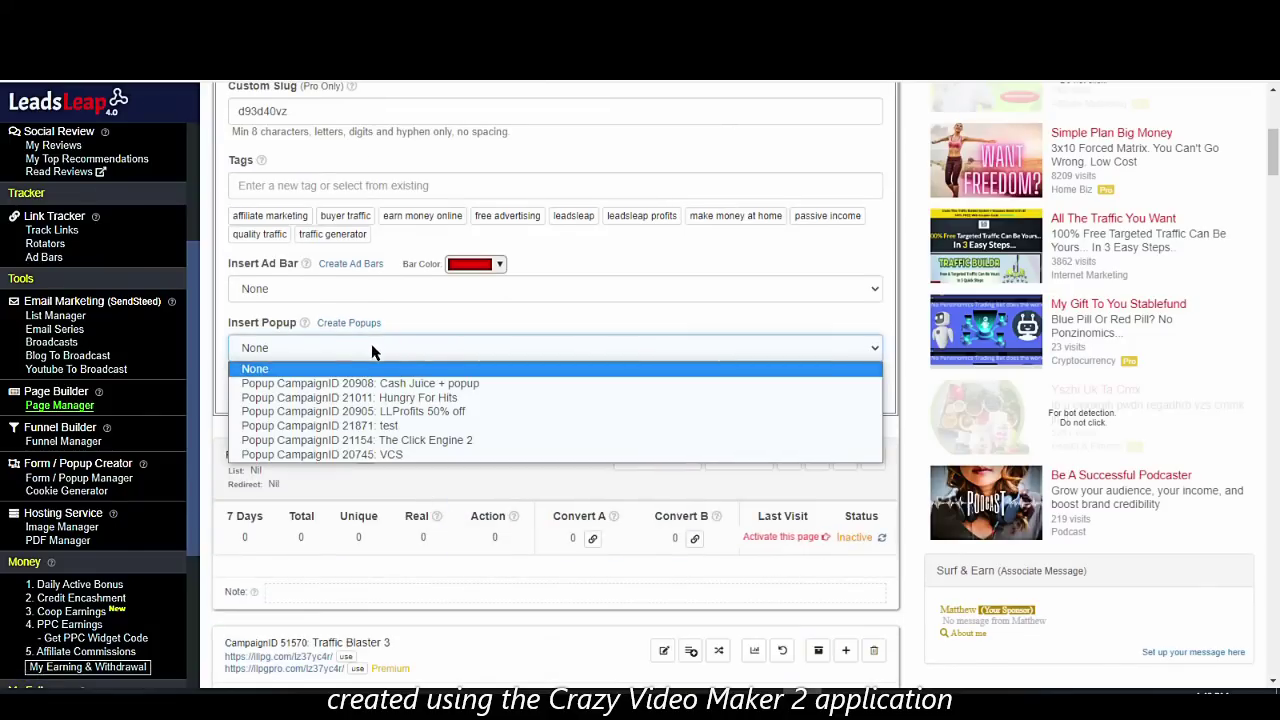
pyautogui.click(405, 430)
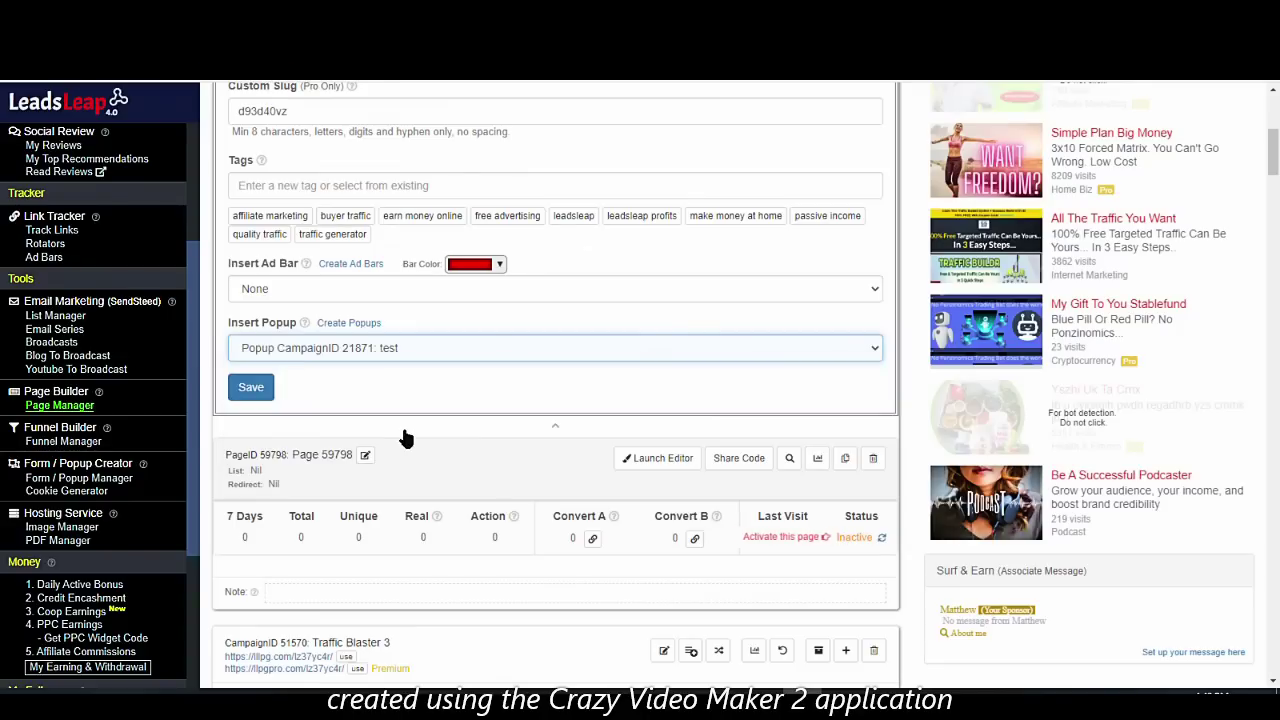
pyautogui.click(248, 398)
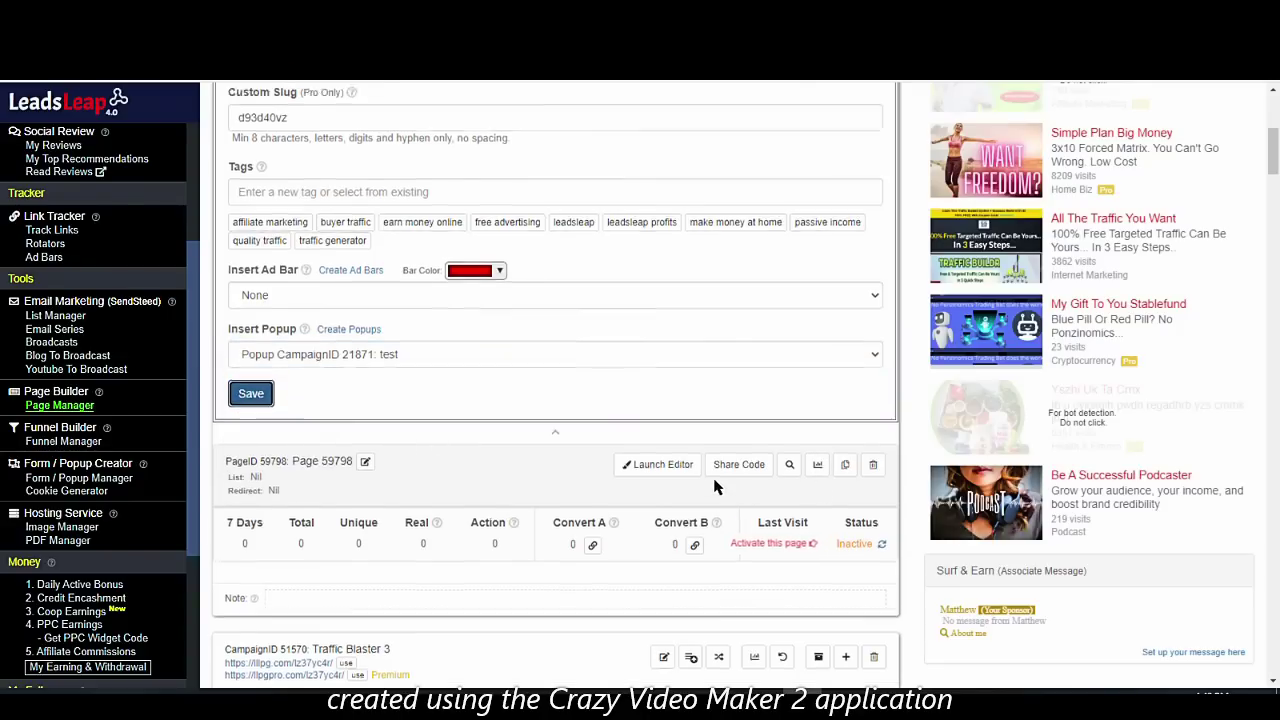
pyautogui.scroll(3, 714, 478)
# - Collapse the campaign form and relabel the Get It Now! button as 'manual click for pop up'
pyautogui.click(663, 231)
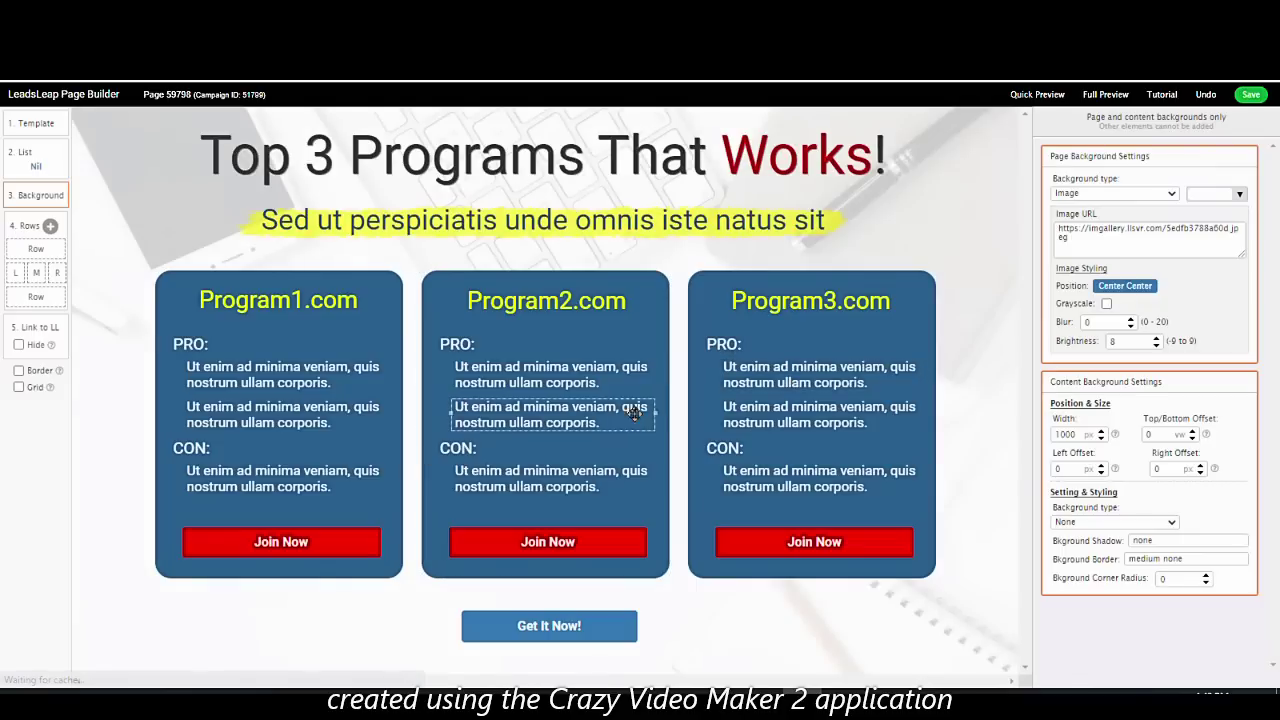
pyautogui.click(541, 625)
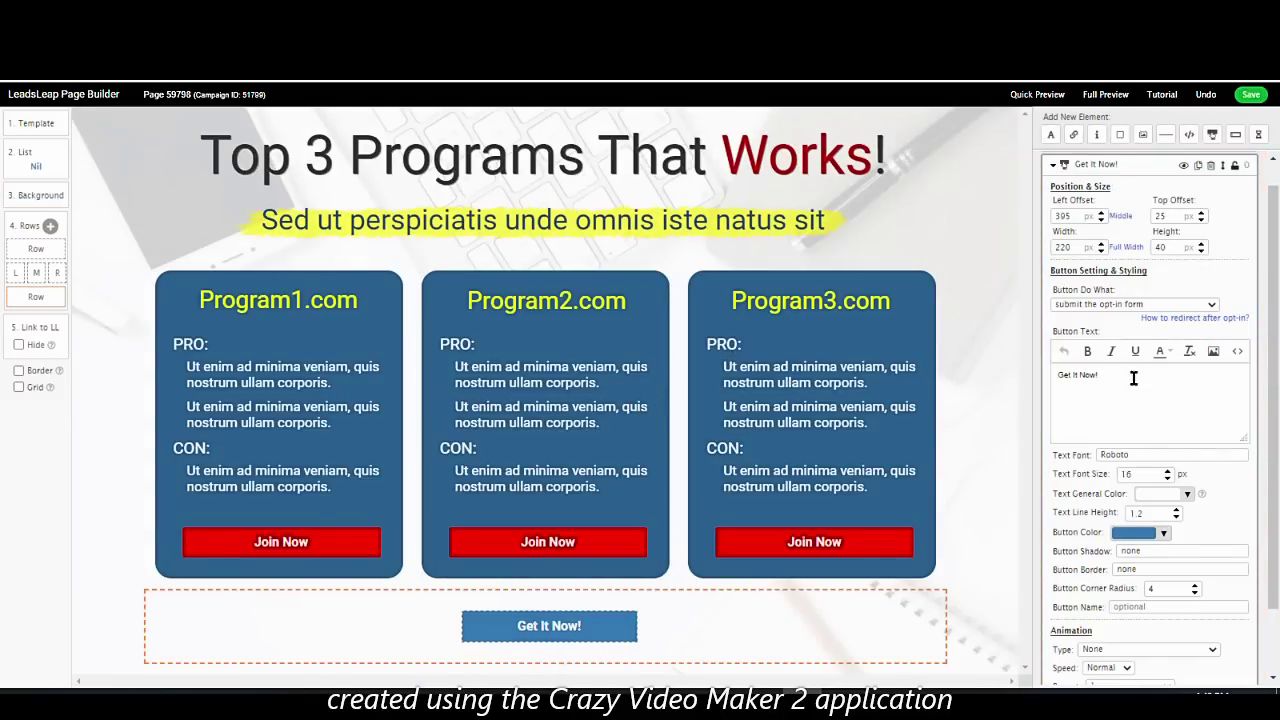
pyautogui.moveTo(1123, 376); pyautogui.dragTo(984, 380)
pyautogui.write('manual')
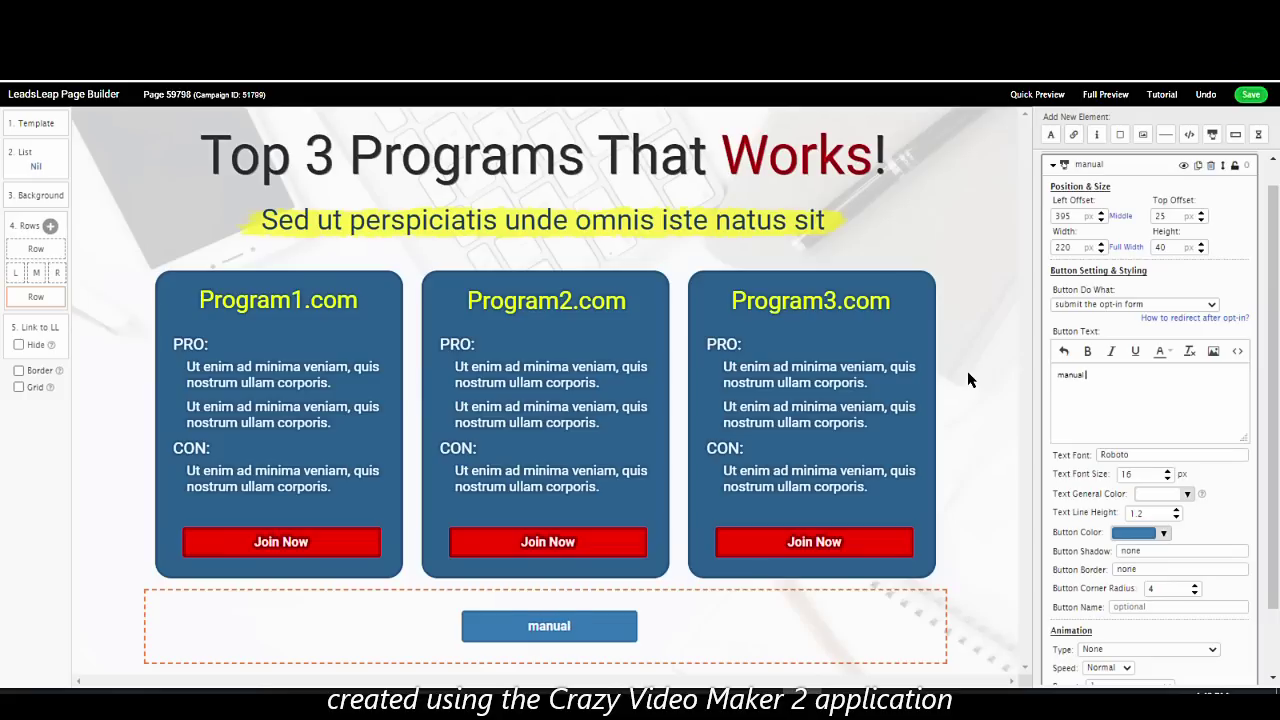
pyautogui.write(' click for pop up')
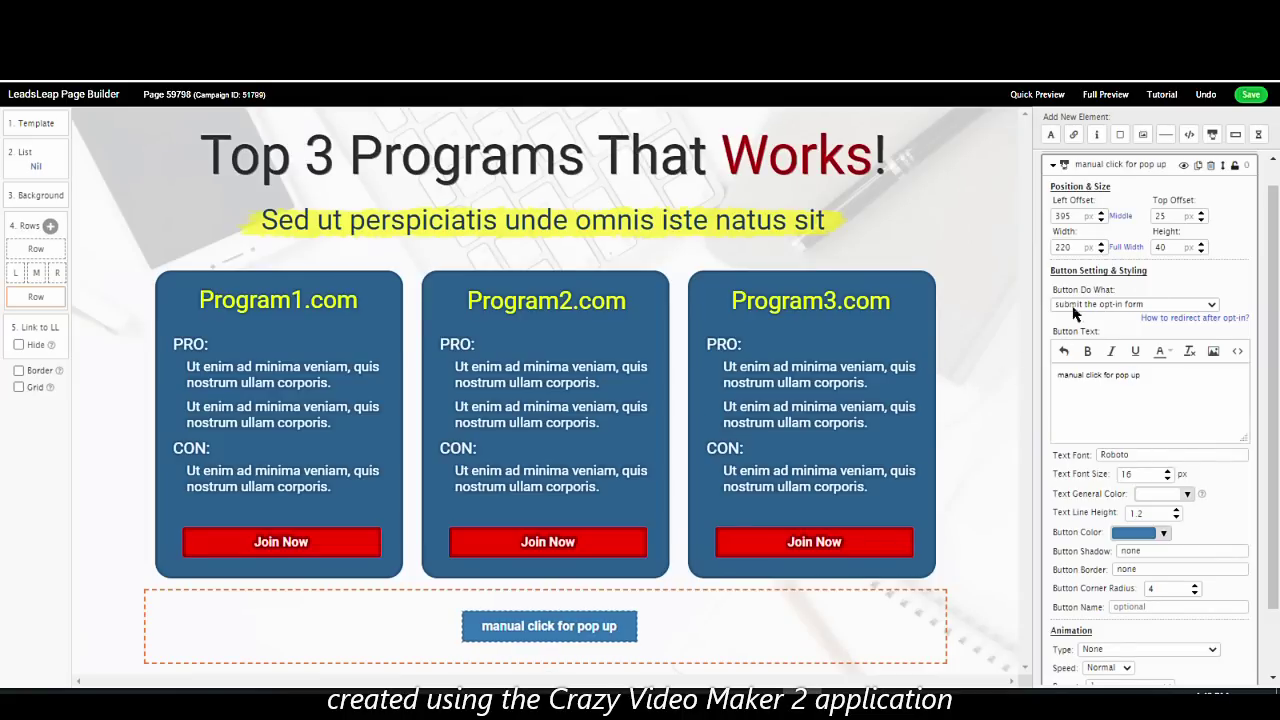
# - Set the button's action to 'initiate popup campaign (no opt-in)' and save the page
pyautogui.click(1152, 303)
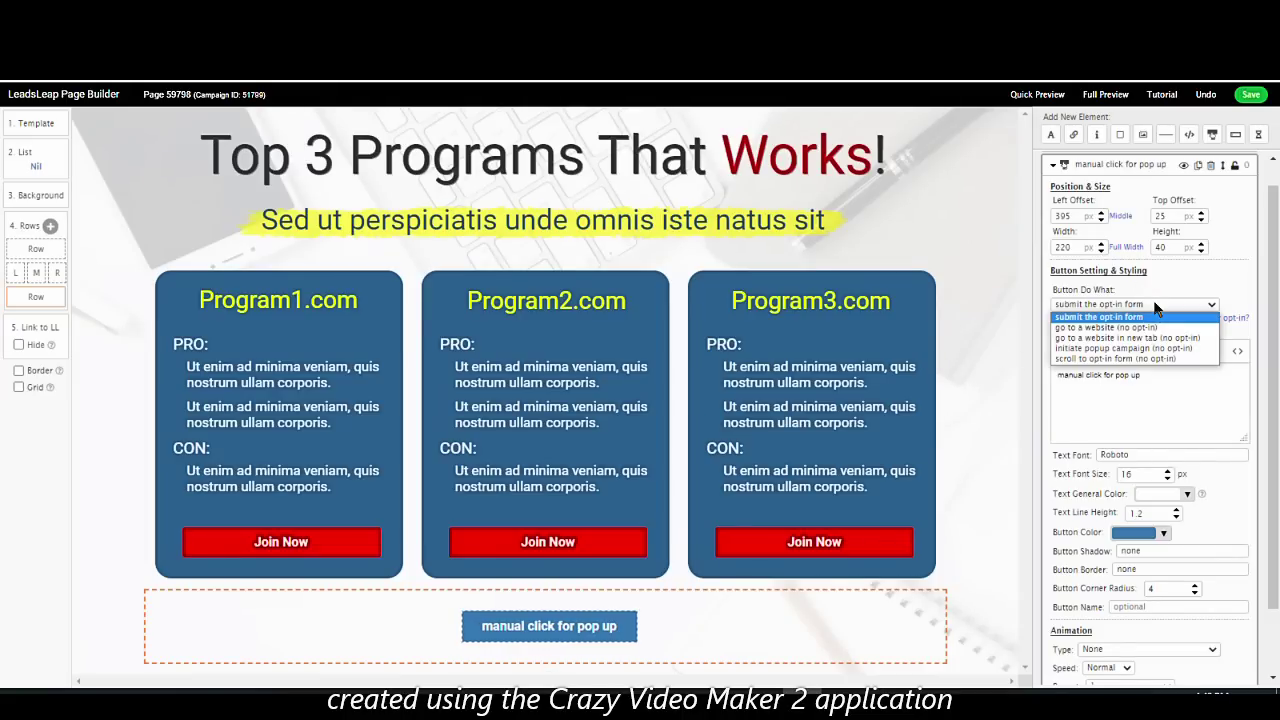
pyautogui.click(1122, 349)
pyautogui.click(1250, 94)
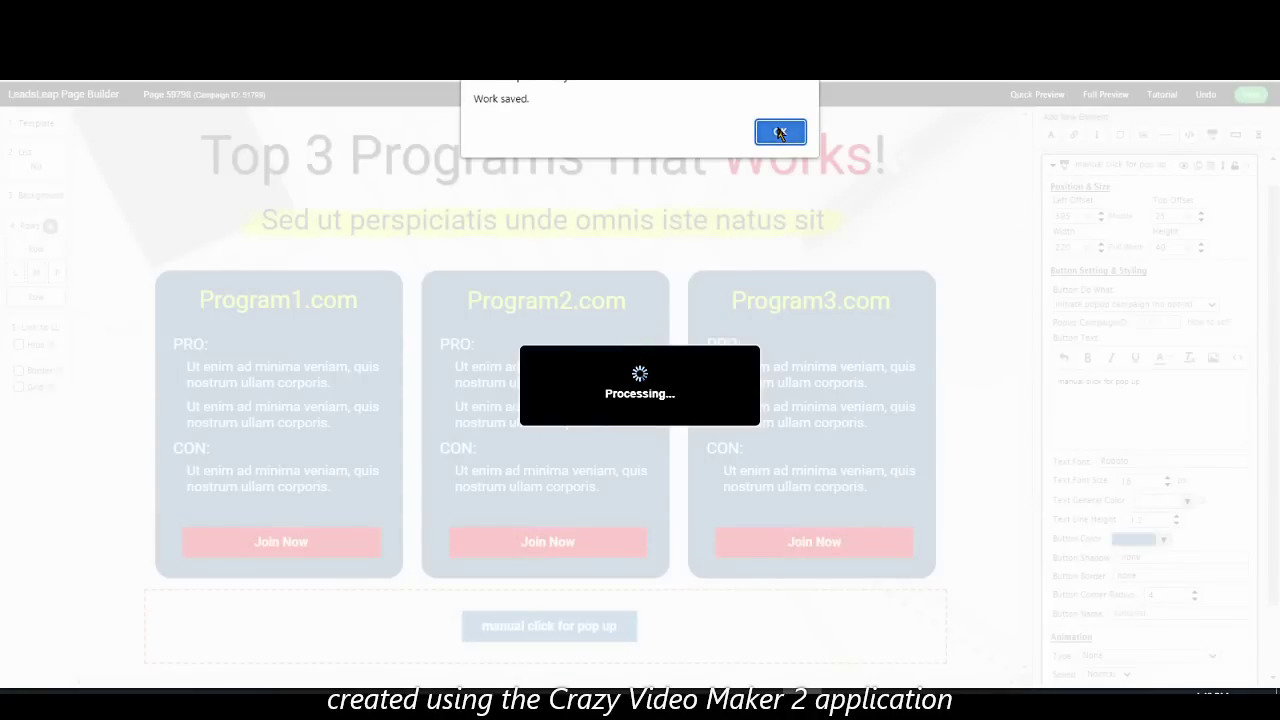
pyautogui.click(780, 133)
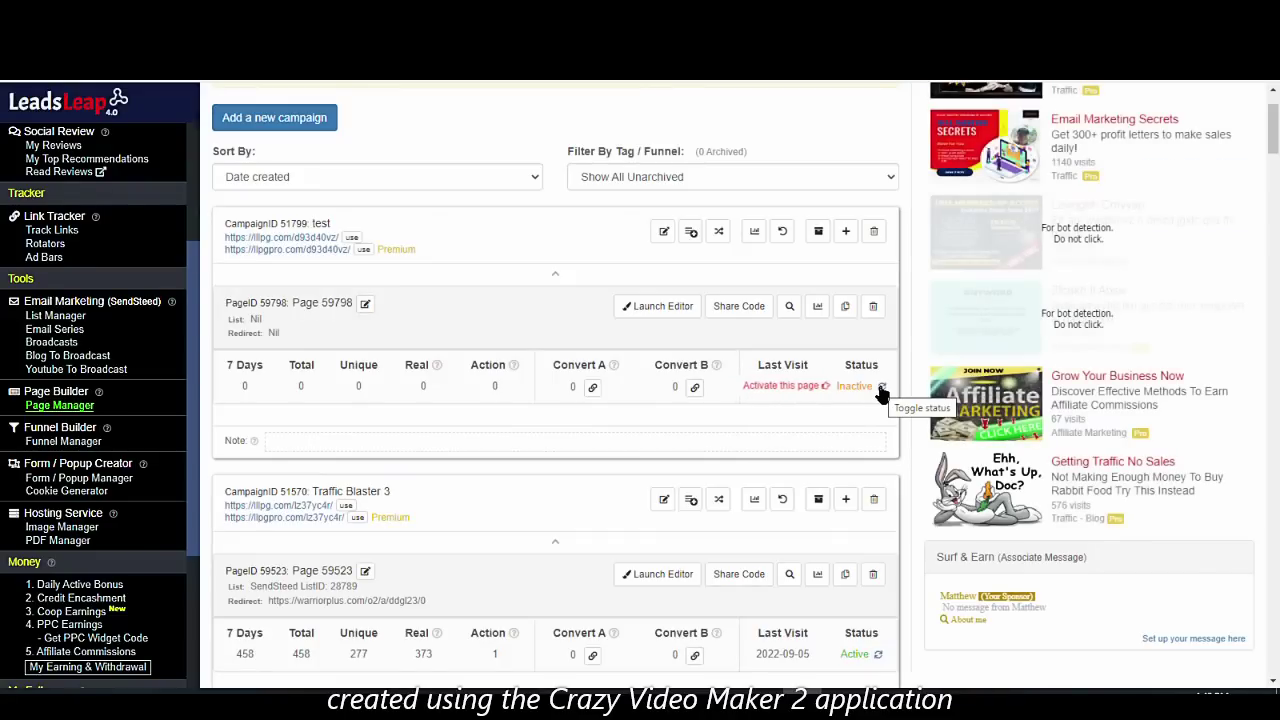
# - Activate page 59798 and return to the refreshed Page Manager list
pyautogui.click(879, 389)
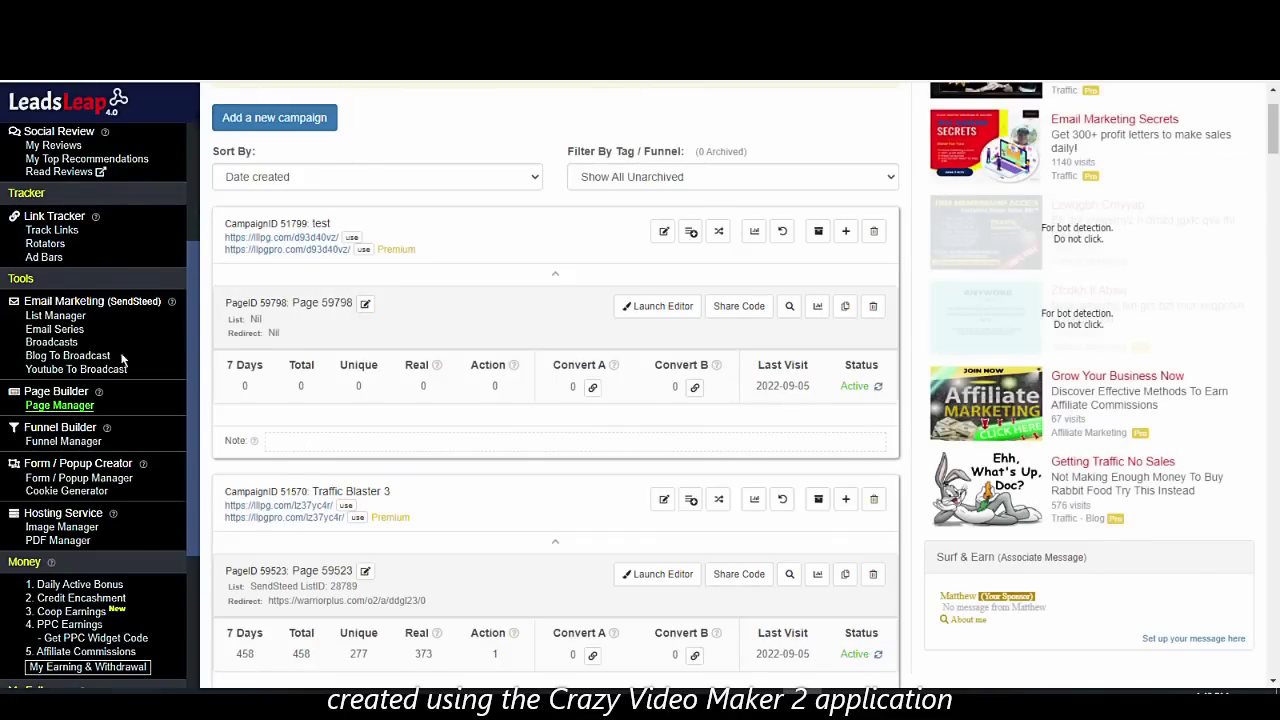
pyautogui.click(70, 408)
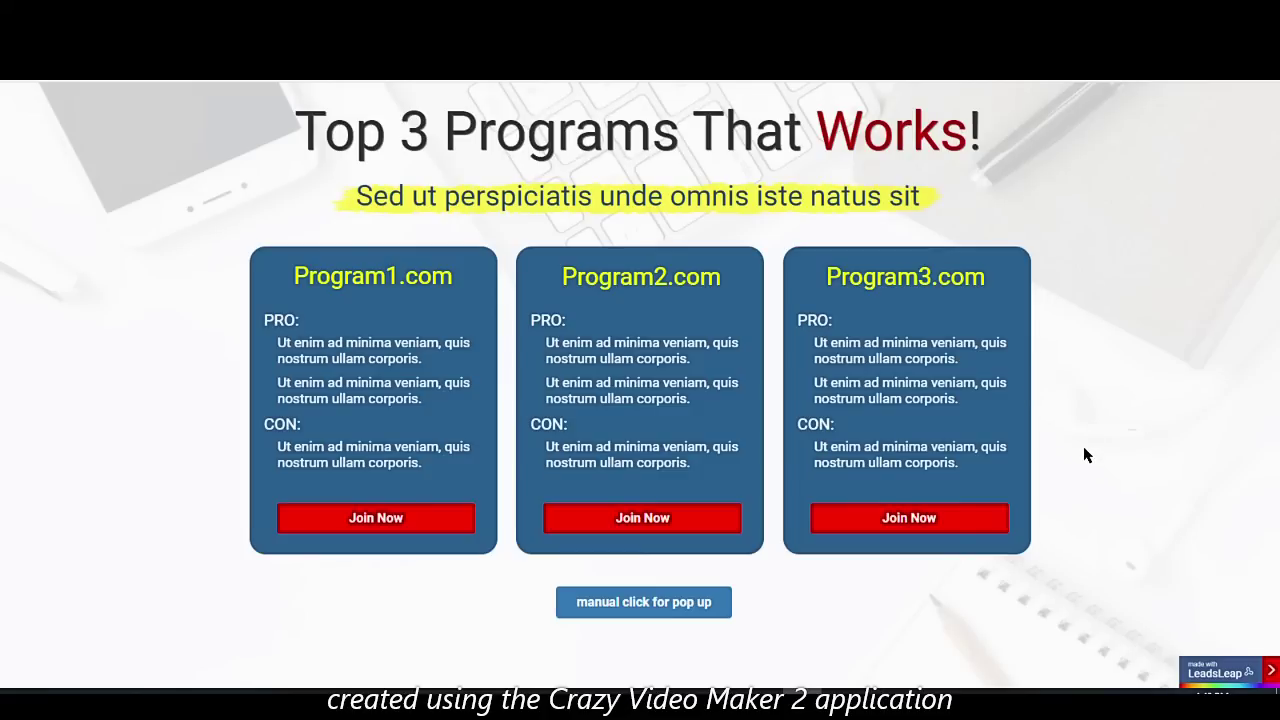
# - Open the Before you go... popup with the 'manual click for pop up' button and close it with its X, several times
pyautogui.click(640, 610)
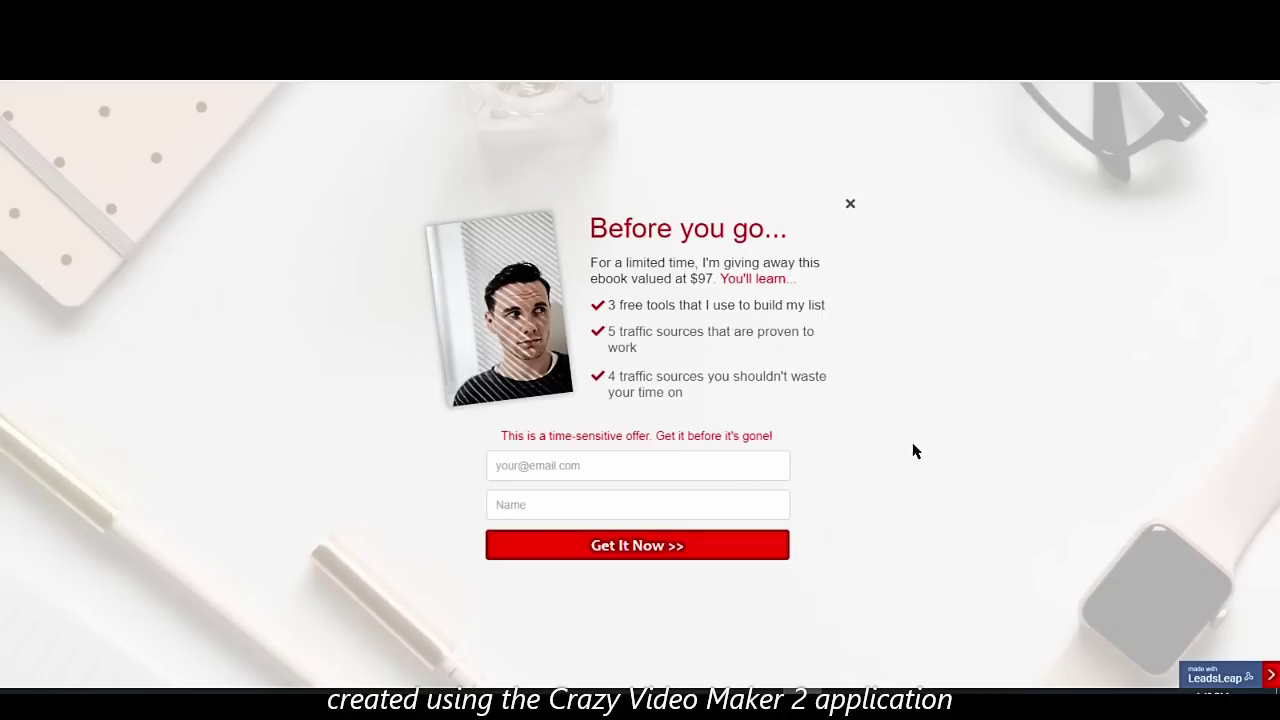
pyautogui.click(850, 204)
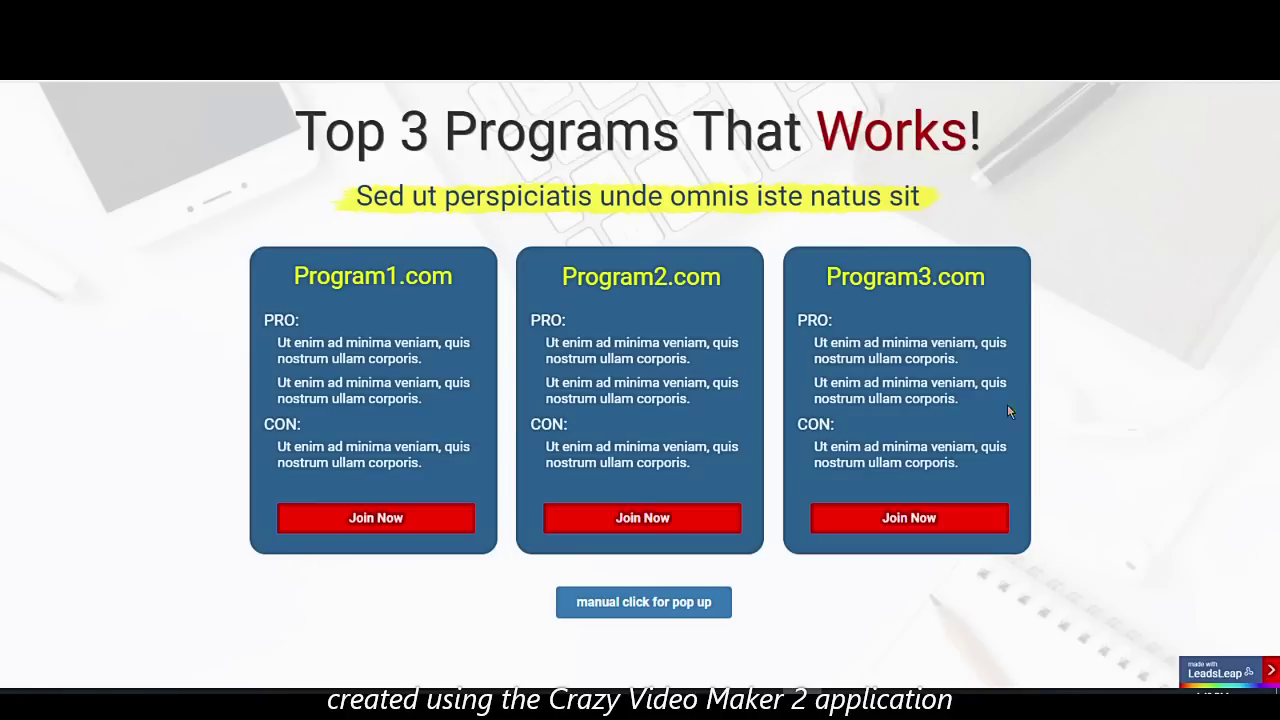
pyautogui.click(656, 604)
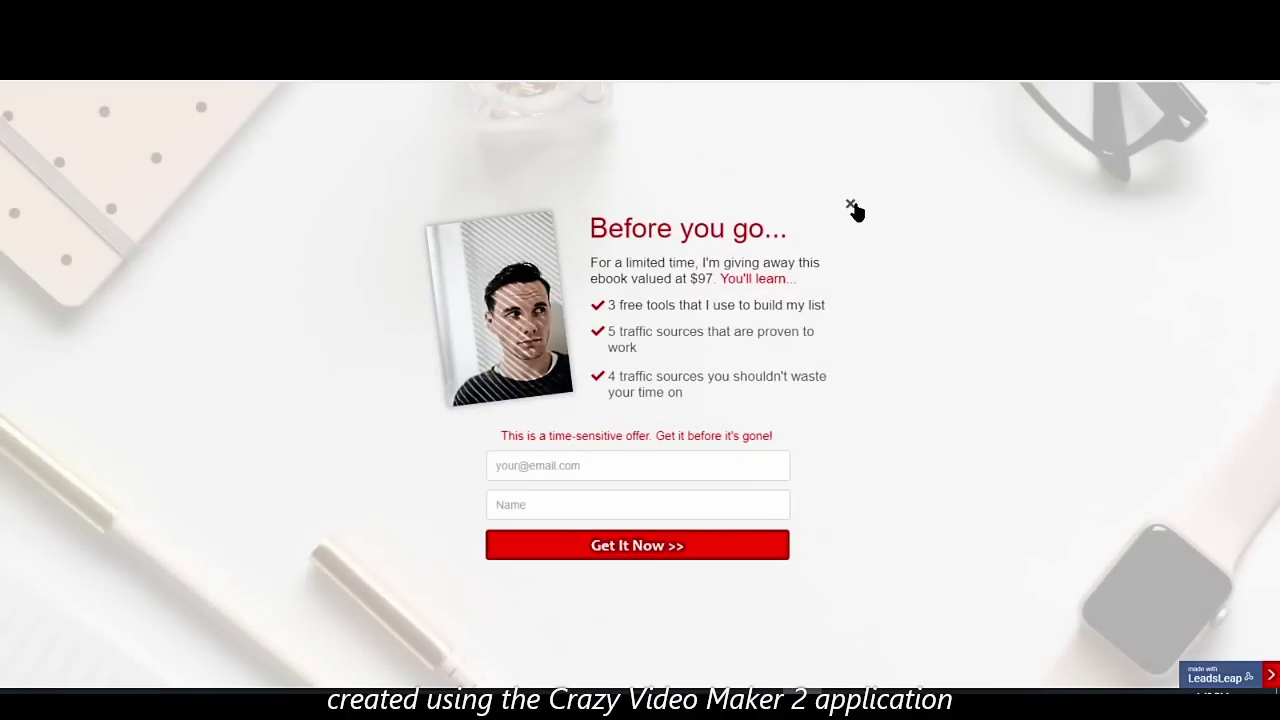
pyautogui.click(850, 205)
pyautogui.click(640, 608)
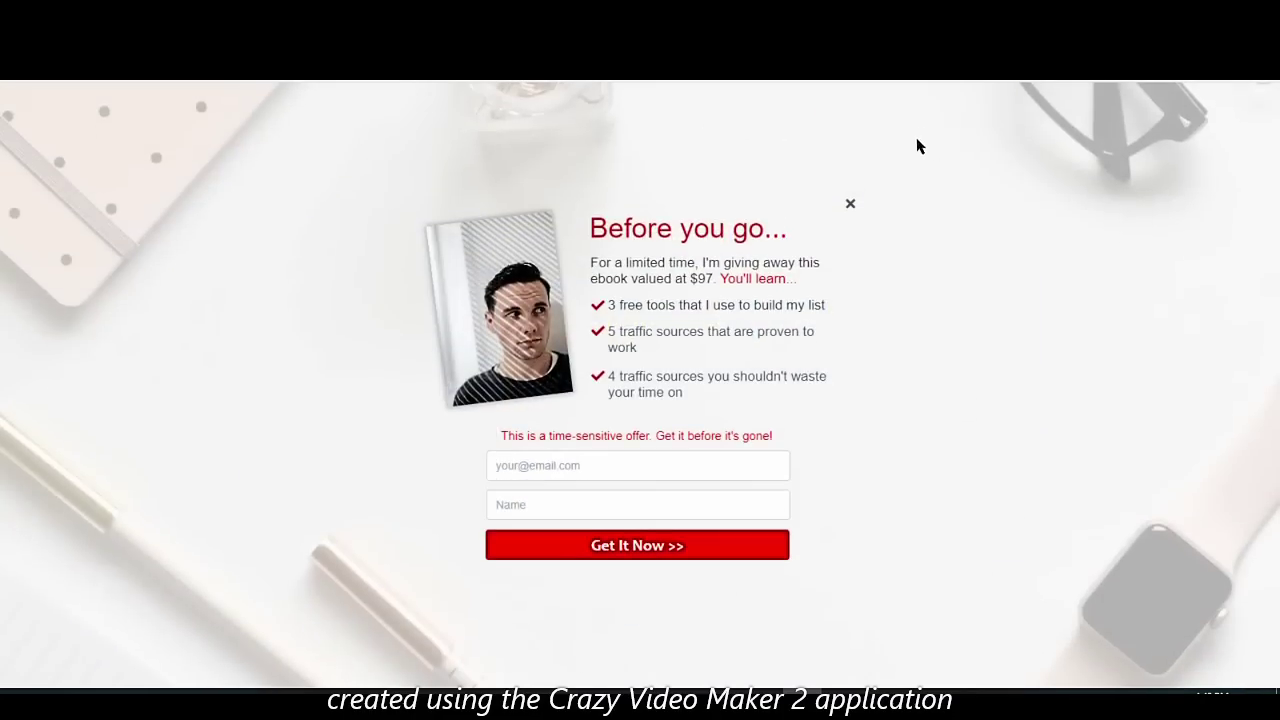
pyautogui.click(850, 204)
pyautogui.click(632, 612)
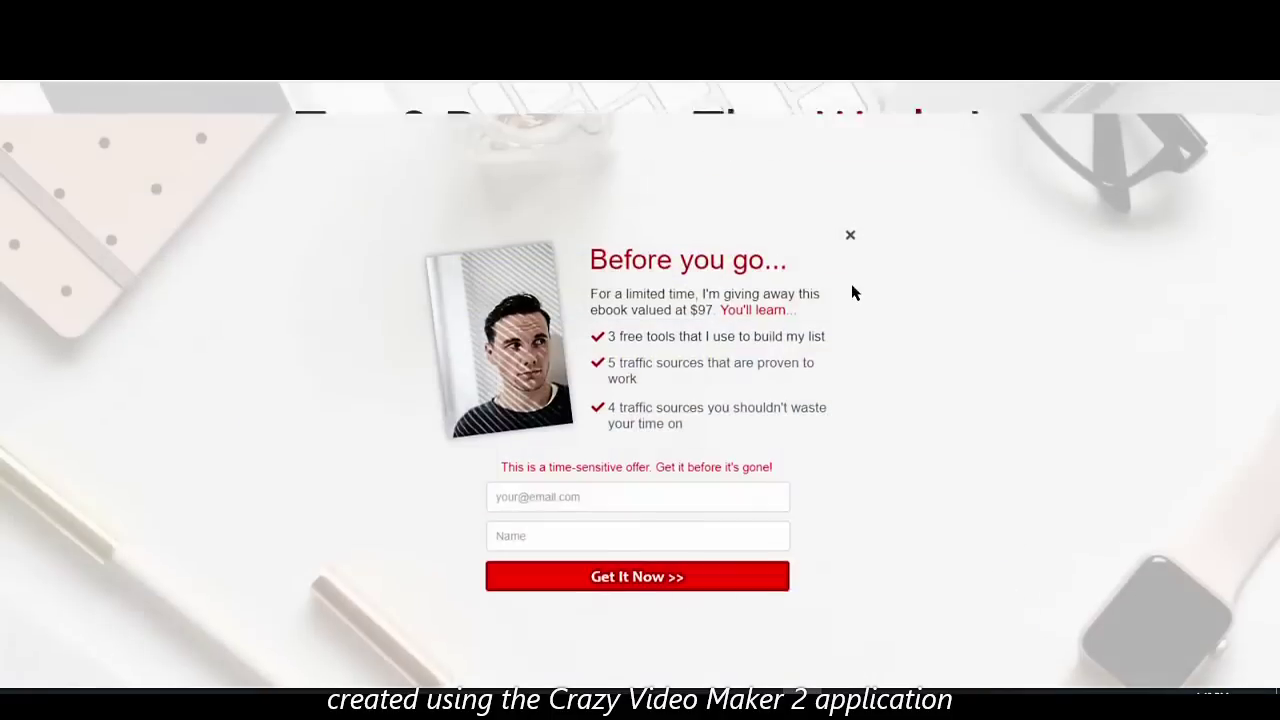
pyautogui.click(850, 205)
pyautogui.click(650, 602)
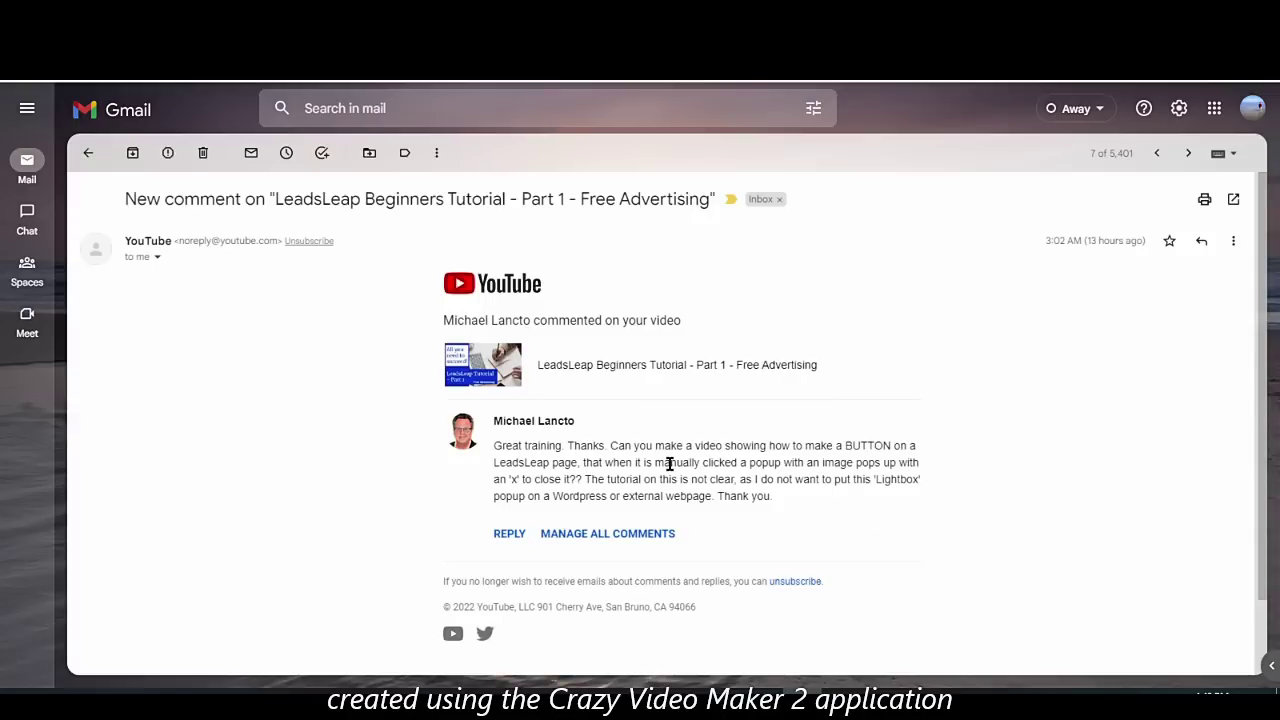
# - Highlight the comment's phrases about manually clicking and an 'x' to close the popup
pyautogui.moveTo(693, 457); pyautogui.dragTo(802, 462)
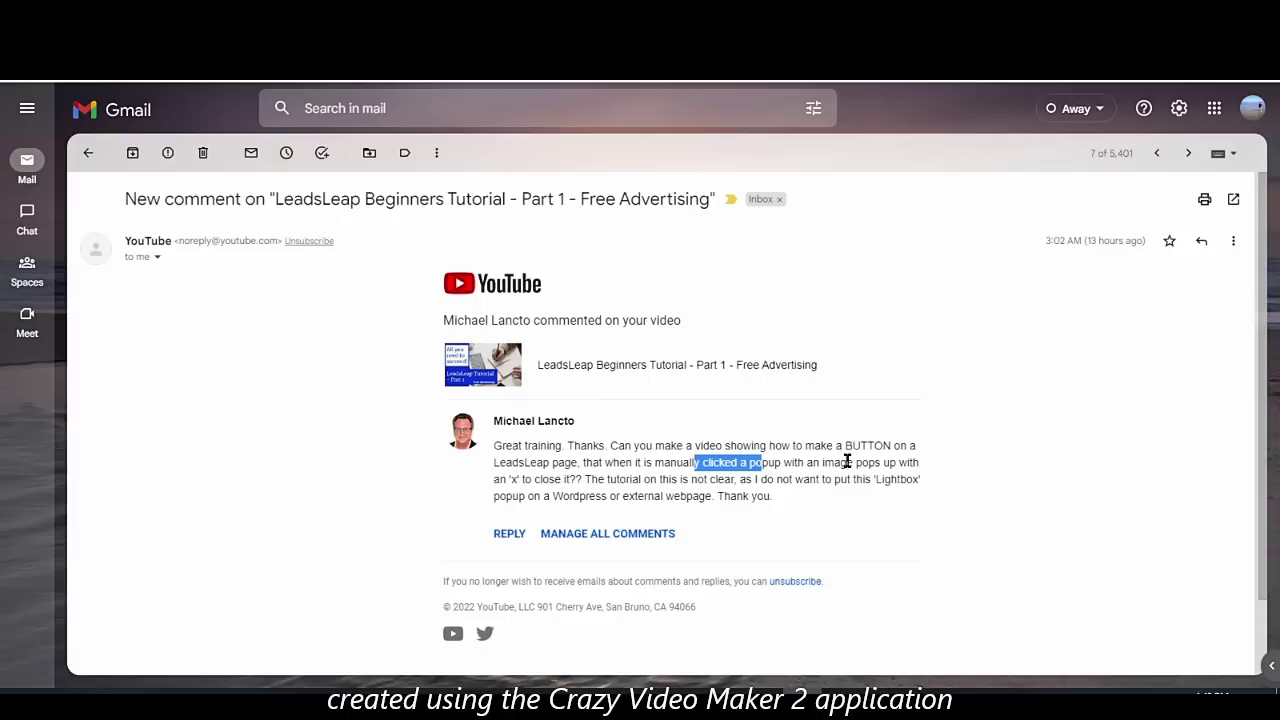
pyautogui.moveTo(516, 480); pyautogui.dragTo(499, 480)
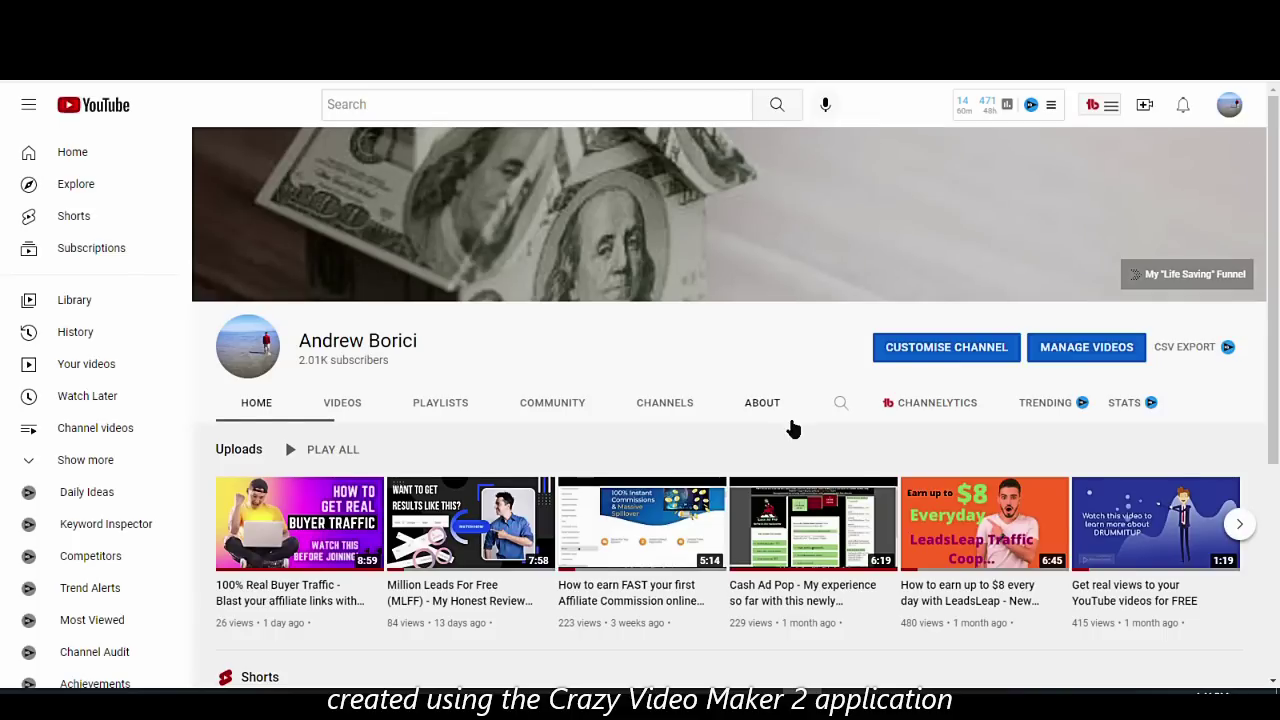
# - Switch the YouTube channel page to its VIDEOS tab to list every upload
pyautogui.scroll(-3, 794, 430)
pyautogui.scroll(3, 755, 505)
pyautogui.click(337, 402)
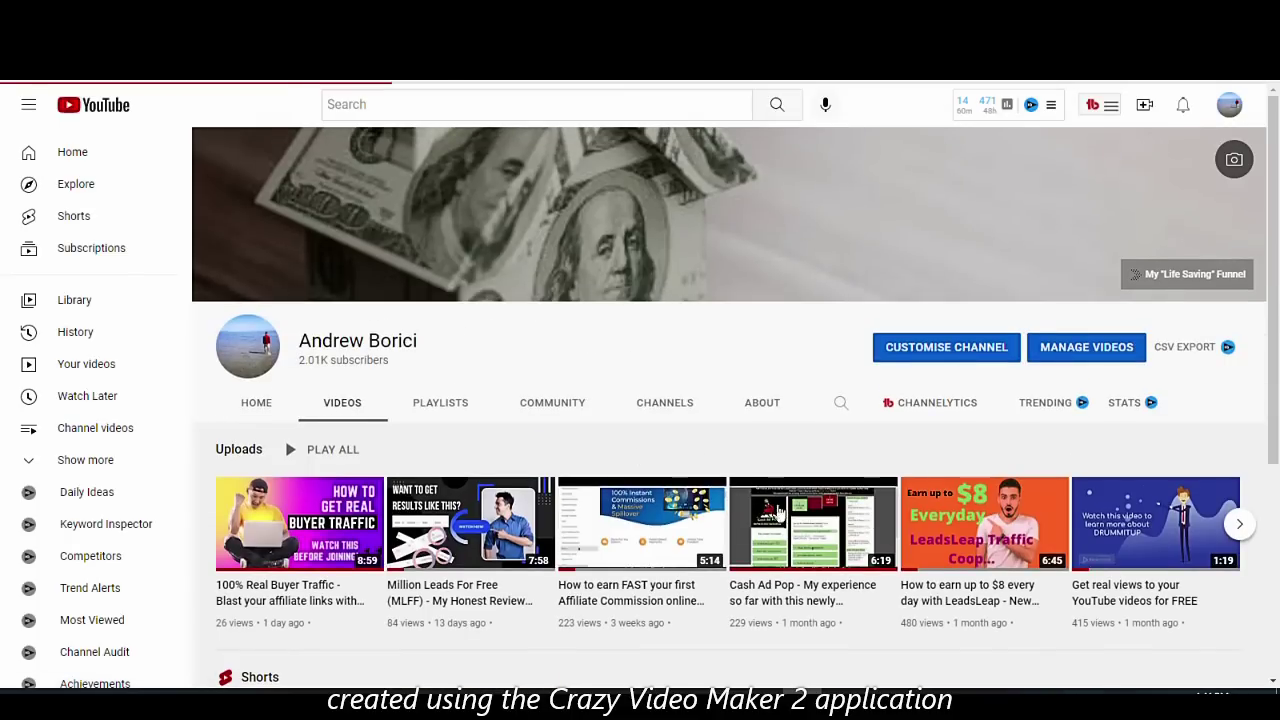
pyautogui.scroll(-4, 754, 558)
pyautogui.scroll(4, 757, 555)
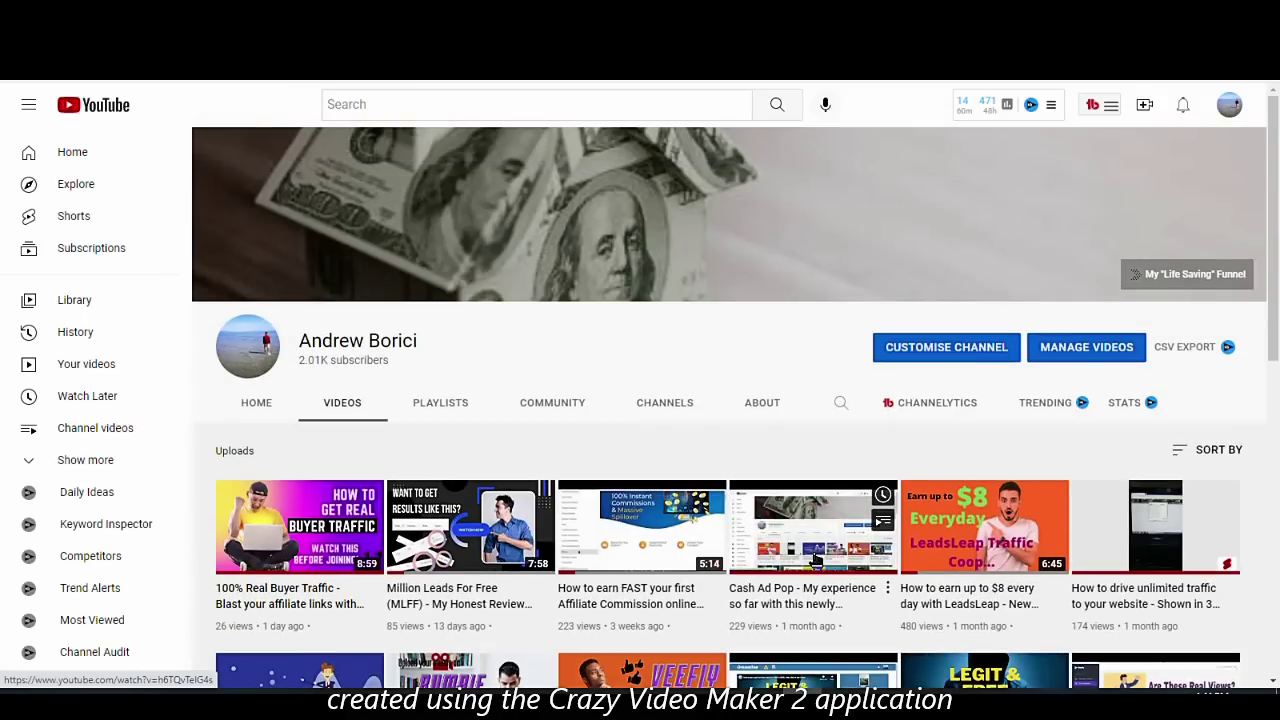